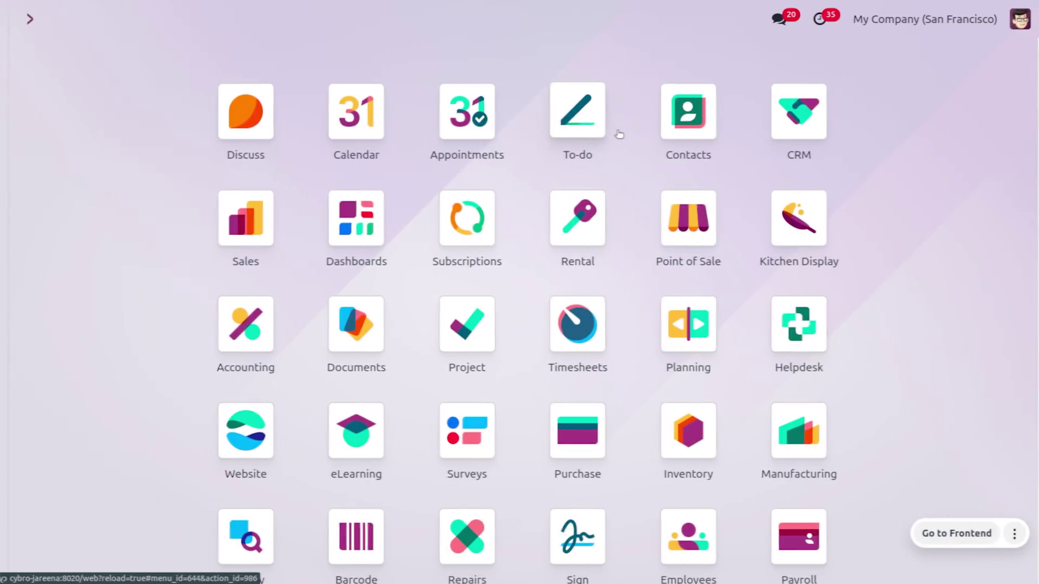
Open the Sales settings and review the Invoicing options: Invoice what is ordered and the Down Payment product
{"action": "type", "text": "sa"}
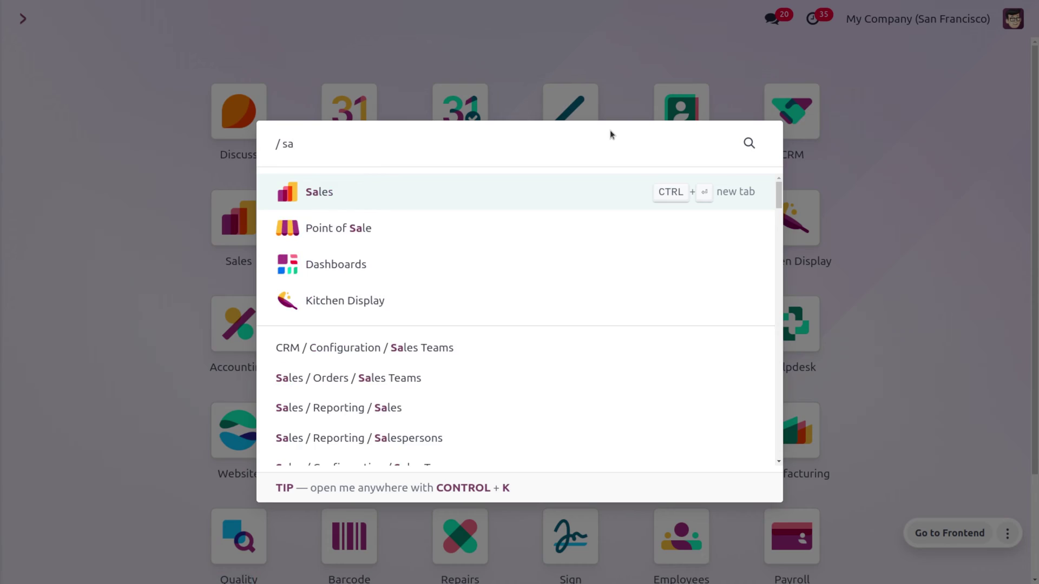
{"action": "key", "text": "Return"}
{"action": "left_click", "coordinate": [366, 21]}
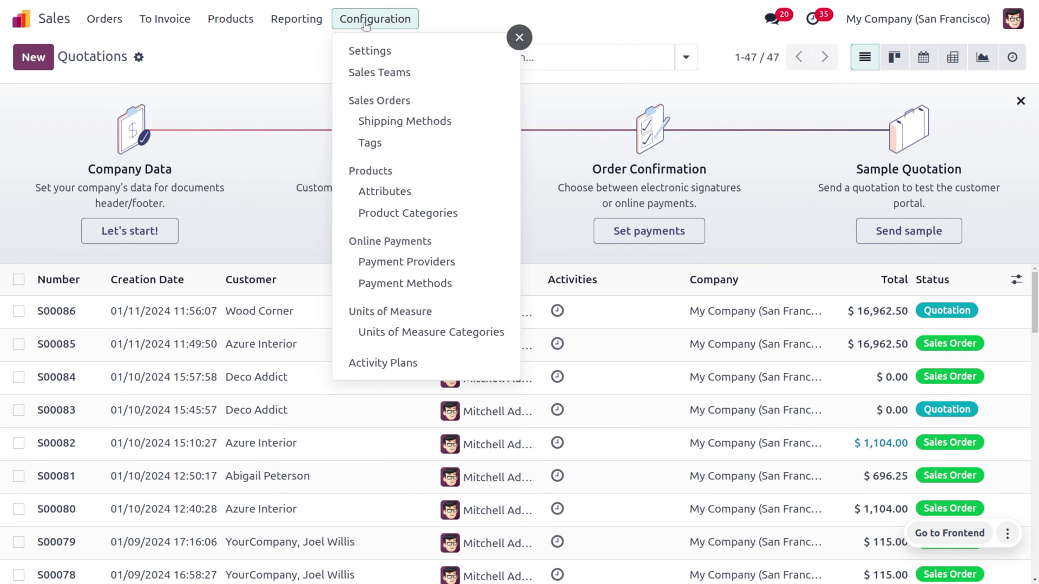
{"action": "left_click", "coordinate": [385, 49]}
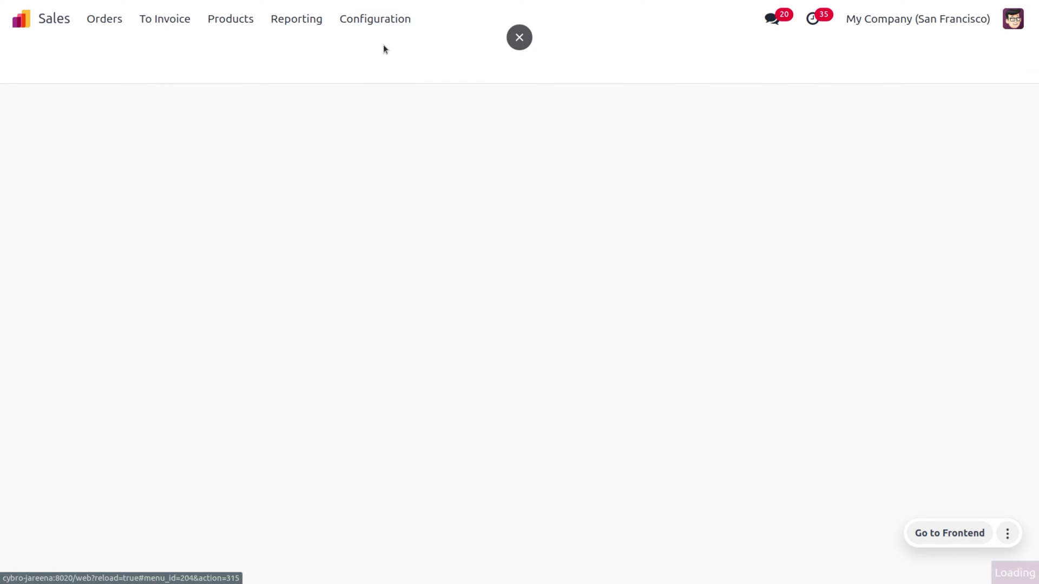
{"action": "scroll", "coordinate": [395, 297], "scroll_direction": "down", "scroll_amount": 10}
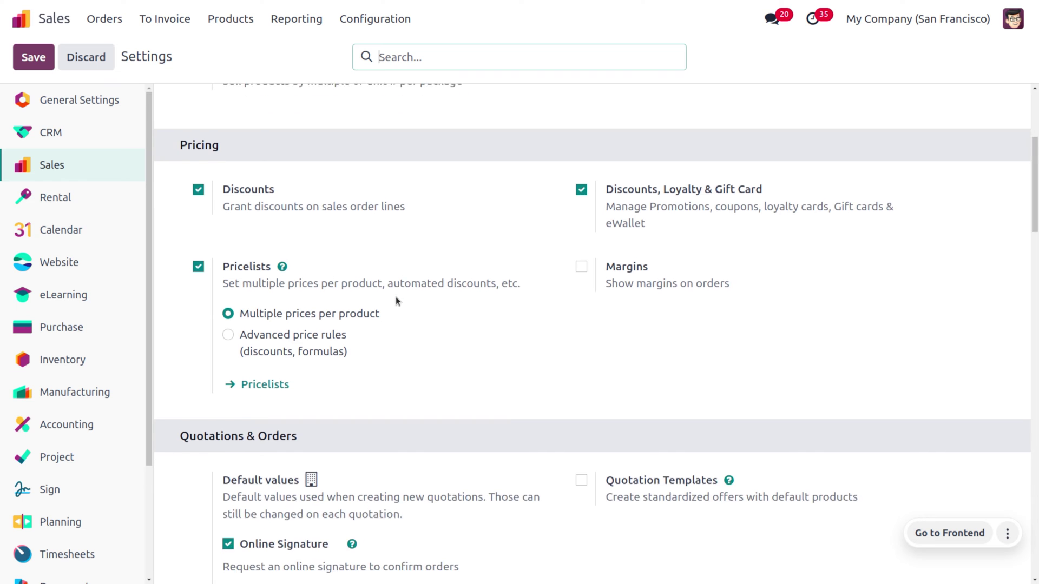
{"action": "scroll", "coordinate": [395, 301], "scroll_direction": "down", "scroll_amount": 10}
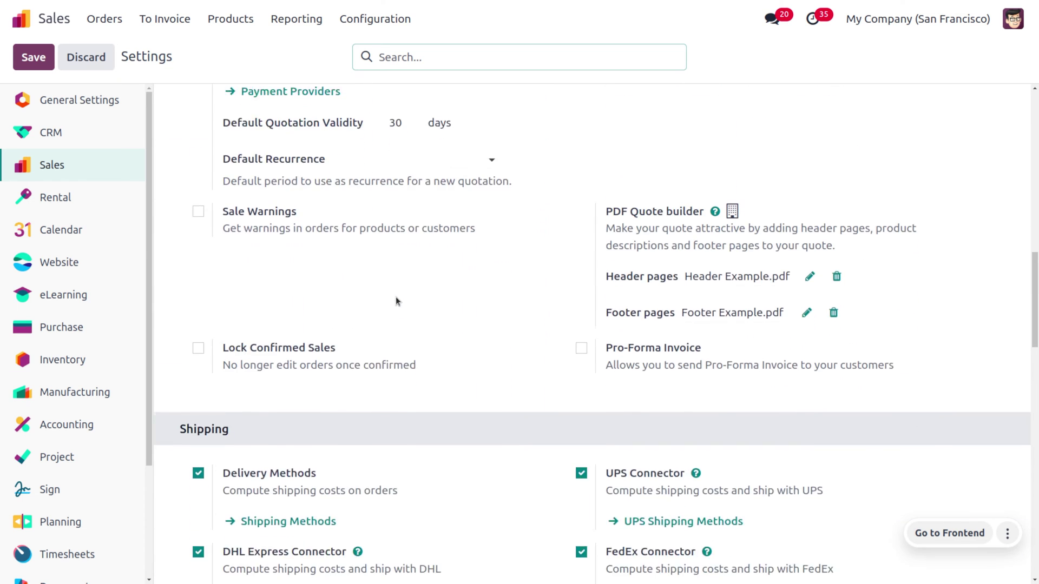
{"action": "scroll", "coordinate": [396, 301], "scroll_direction": "down", "scroll_amount": 3}
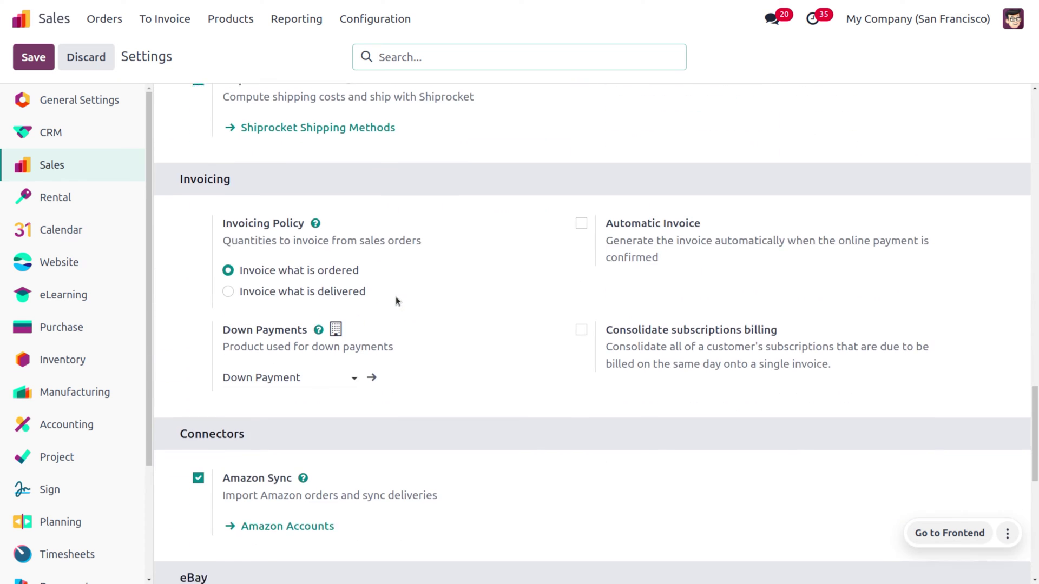
{"action": "scroll", "coordinate": [396, 301], "scroll_direction": "down", "scroll_amount": 1}
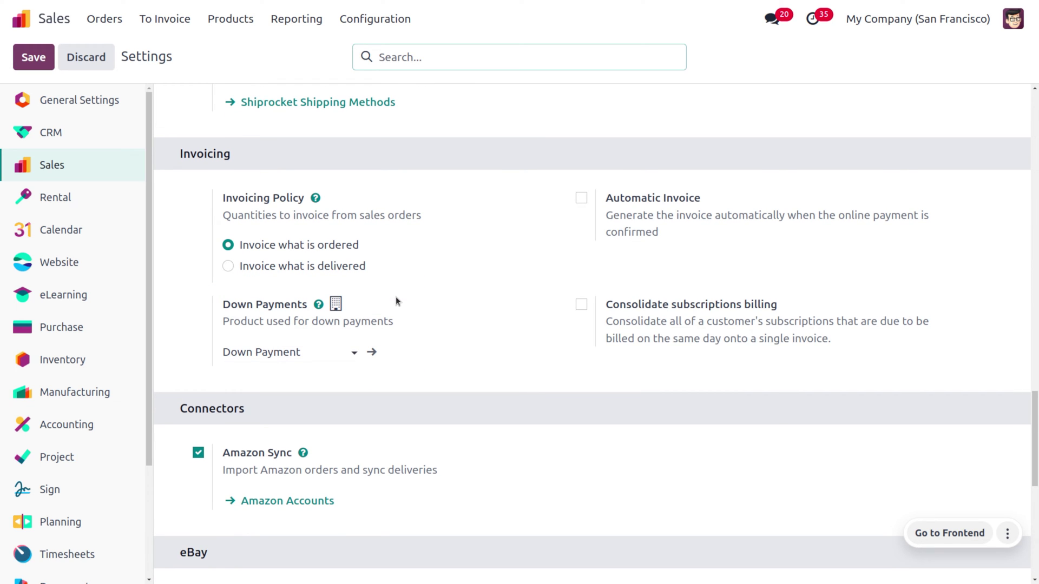
{"action": "left_click", "coordinate": [231, 18]}
Open the Acoustic Bloc Screens product and follow its income account to 101000 Current Assets
{"action": "left_click", "coordinate": [238, 49]}
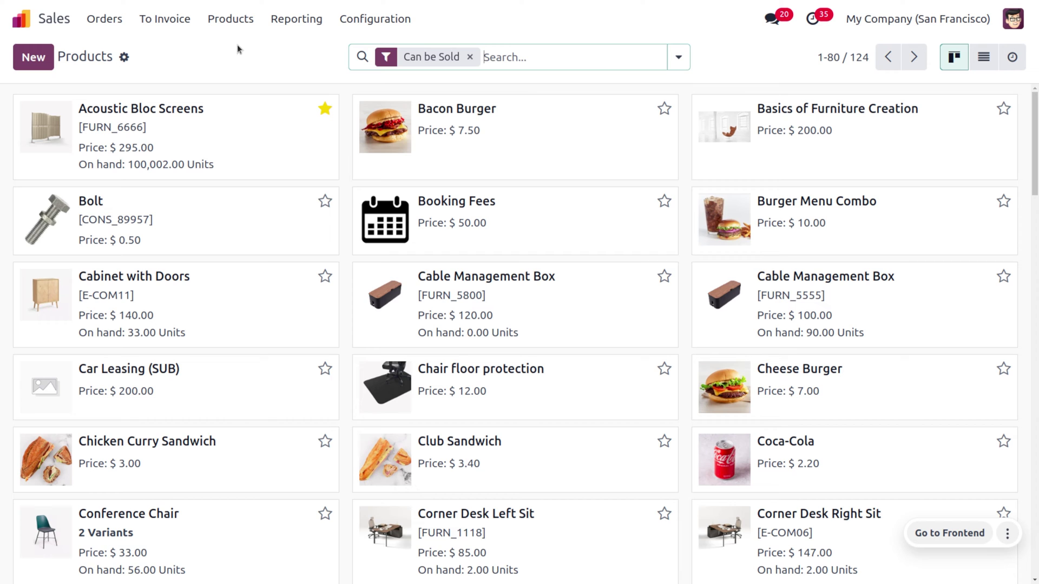
{"action": "left_click", "coordinate": [244, 126]}
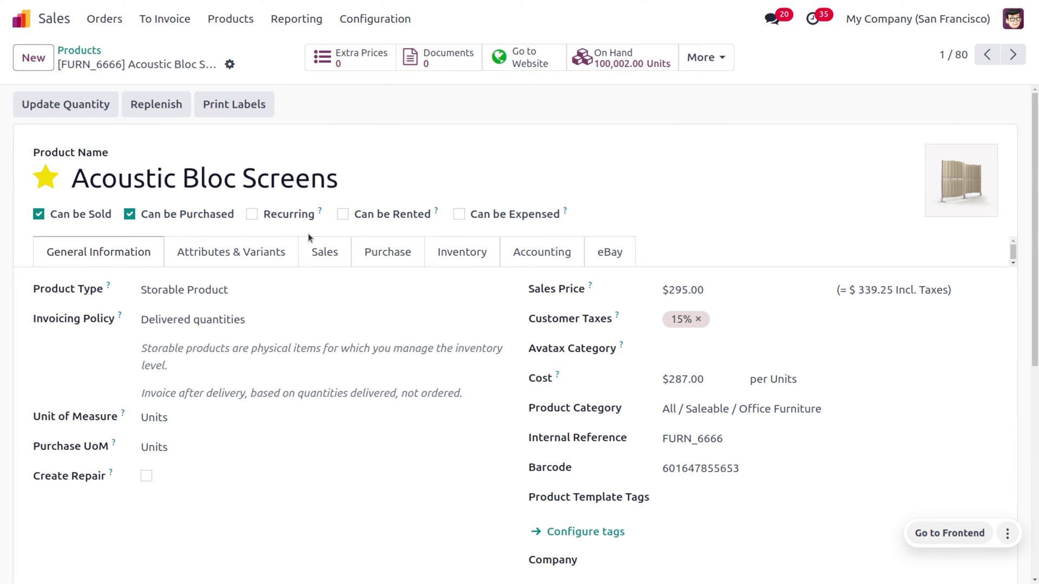
{"action": "left_click", "coordinate": [528, 255]}
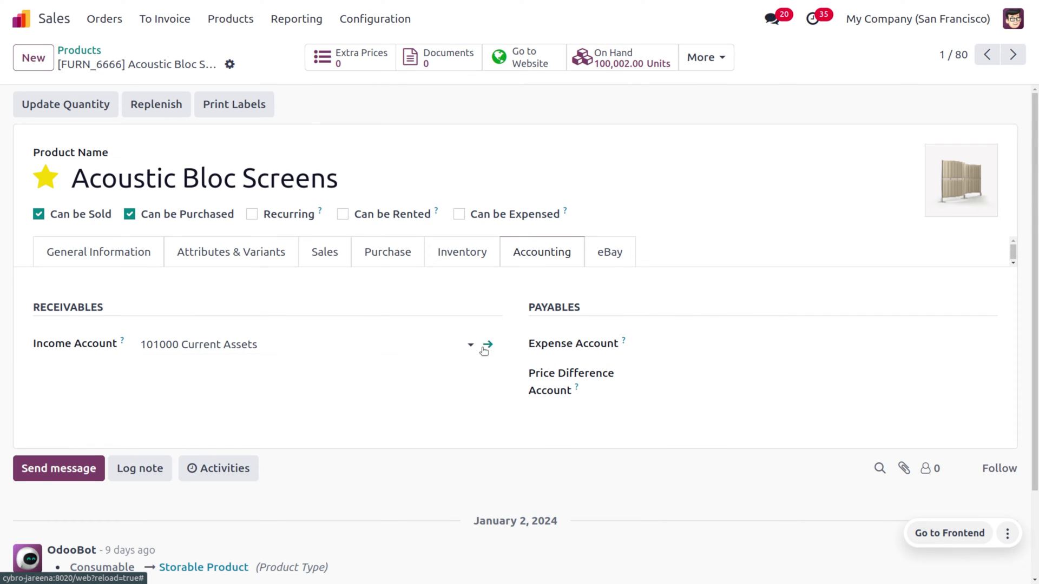
{"action": "left_click", "coordinate": [487, 344]}
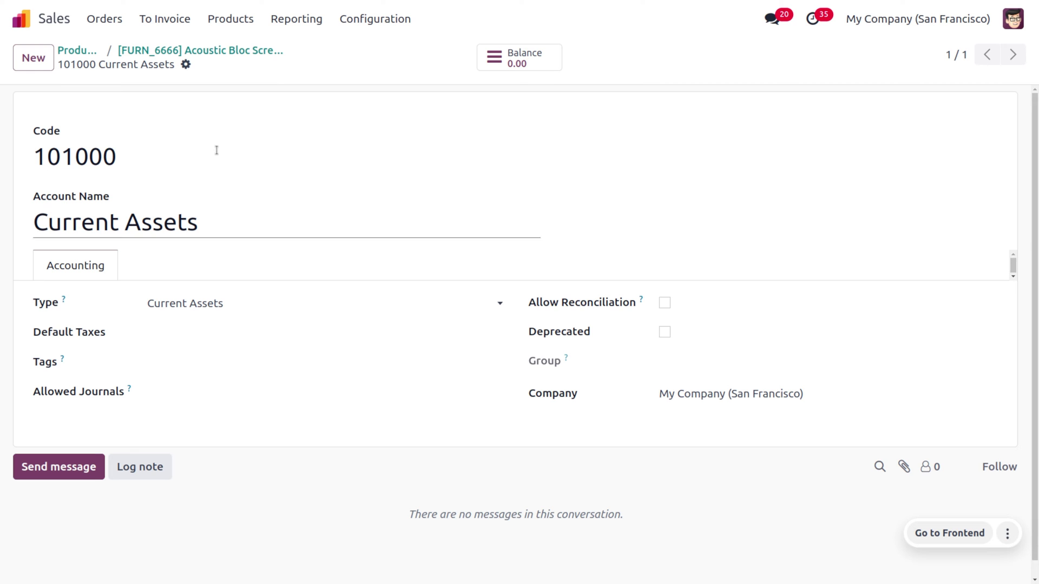
Start a new quotation with Wood Corner as the customer
{"action": "left_click", "coordinate": [102, 21]}
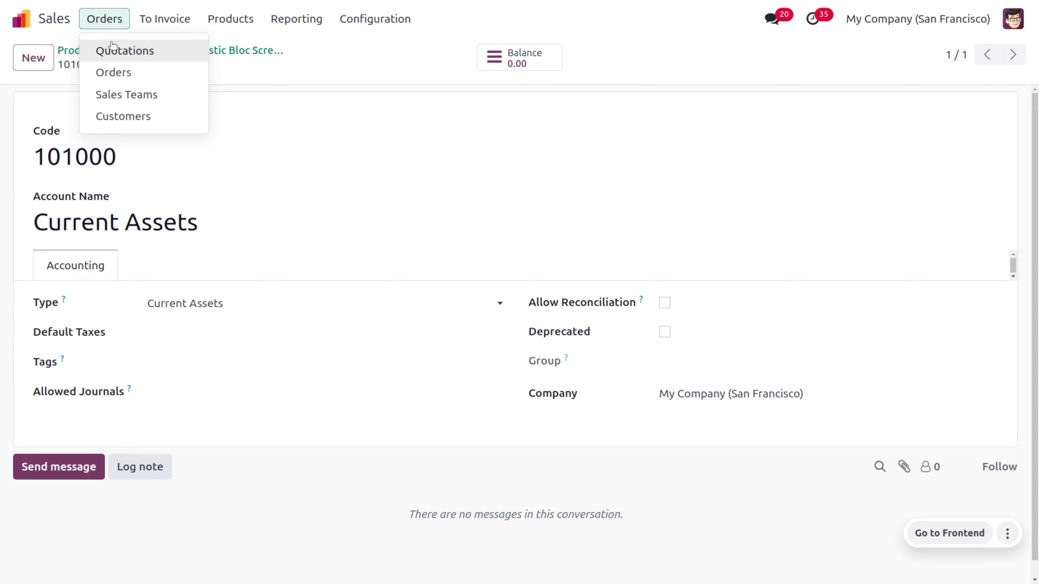
{"action": "left_click", "coordinate": [118, 50]}
{"action": "left_click", "coordinate": [50, 66]}
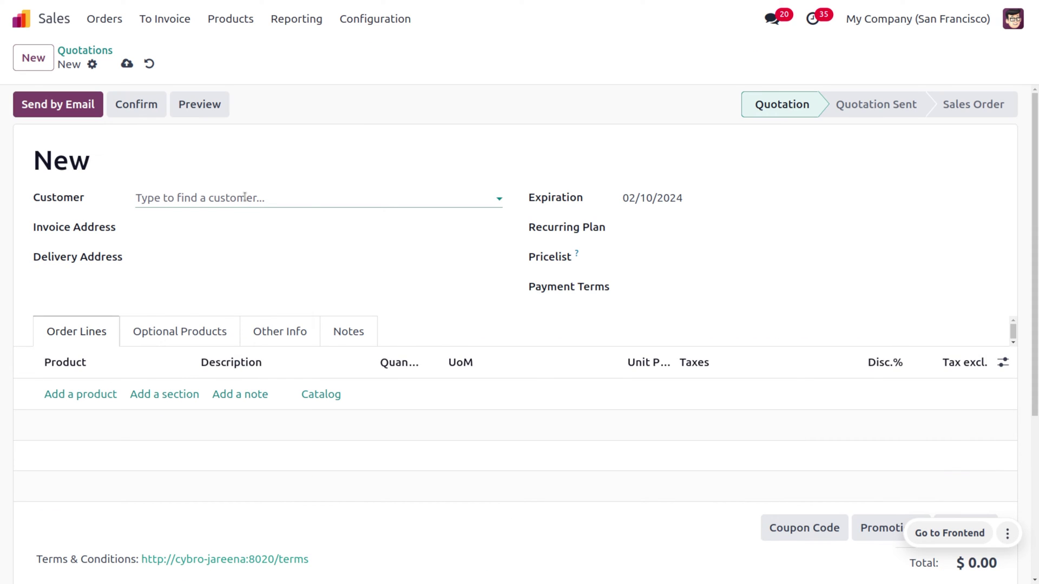
{"action": "left_click", "coordinate": [245, 200]}
{"action": "left_click", "coordinate": [232, 270]}
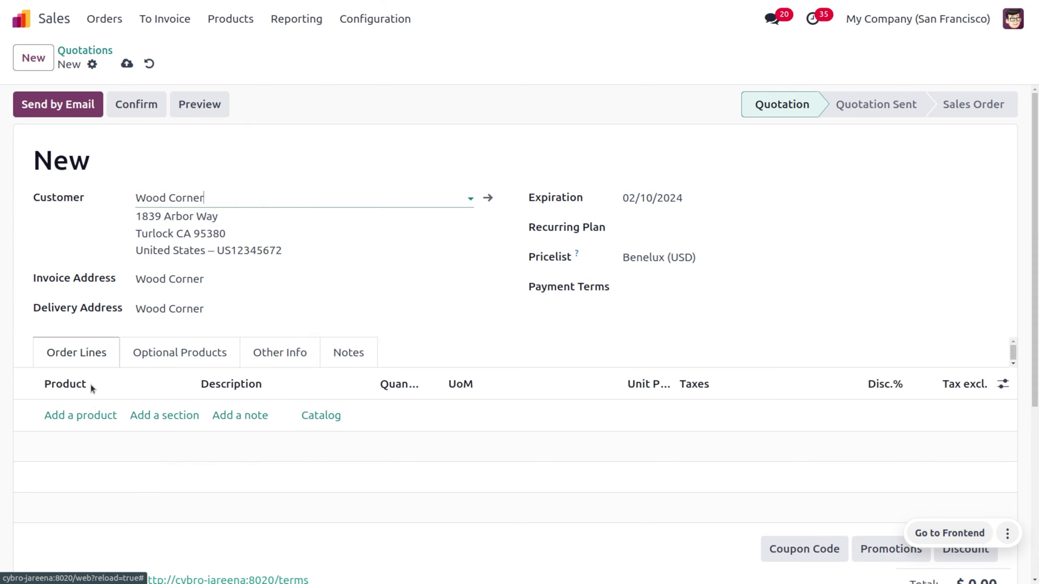
Add an order line for 50 Acoustic Bloc Screens
{"action": "left_click", "coordinate": [86, 416]}
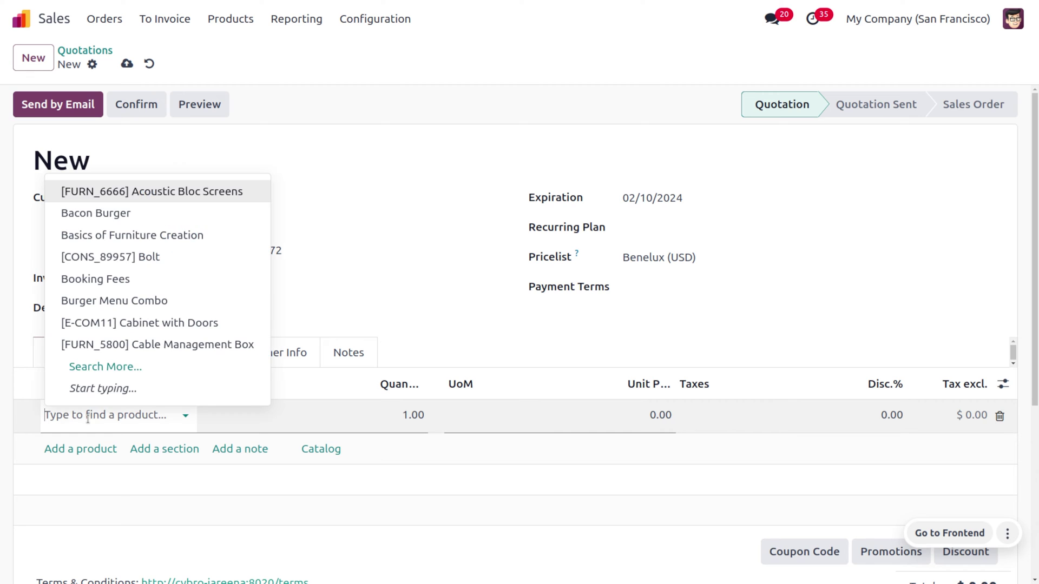
{"action": "left_click", "coordinate": [178, 192]}
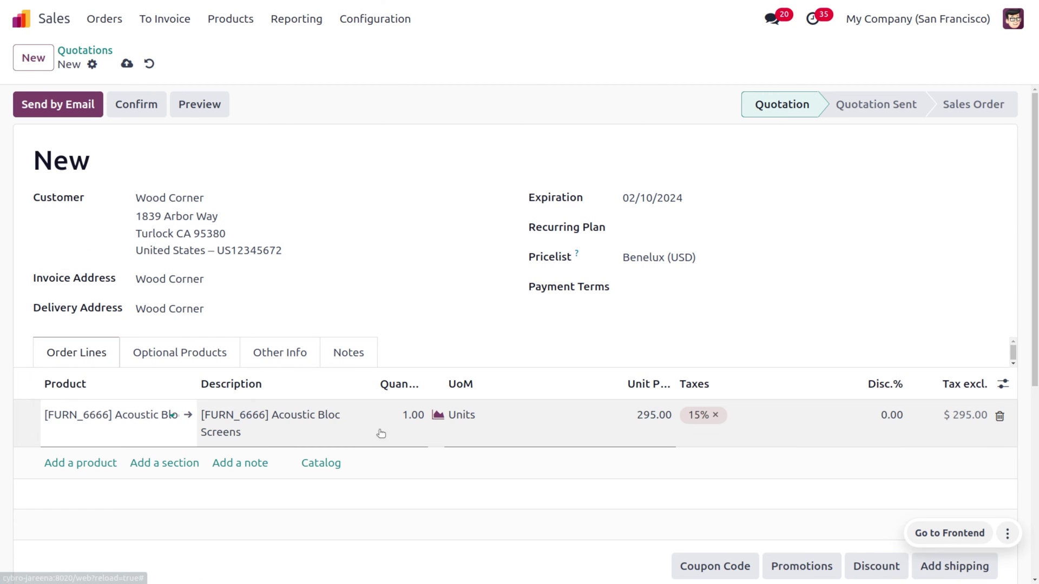
{"action": "left_click", "coordinate": [398, 422]}
{"action": "type", "text": "50"}
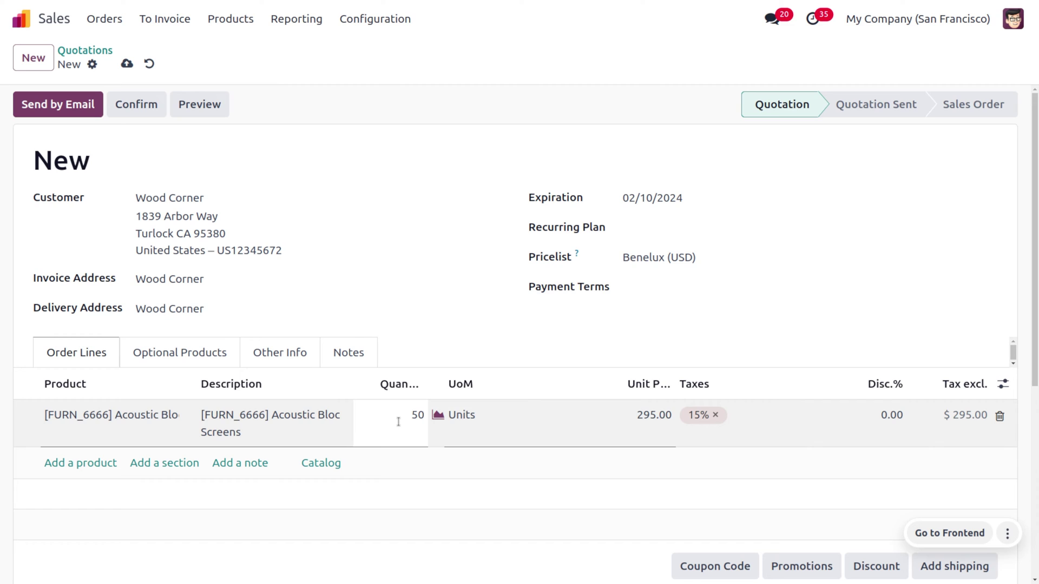
{"action": "left_click", "coordinate": [472, 135]}
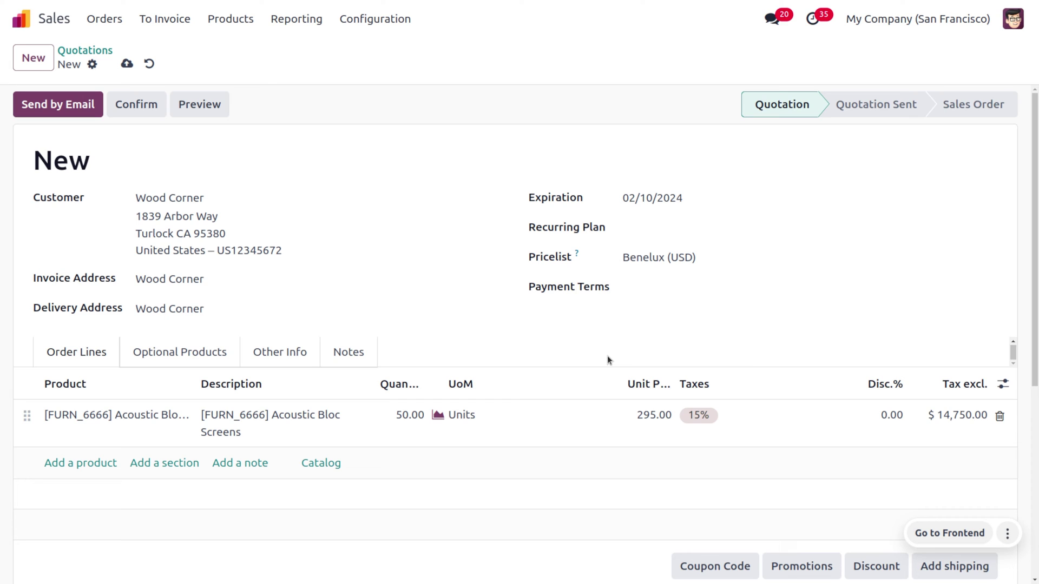
Save the quotation as S00087 and confirm it into a sales order totalling $16,962.50
{"action": "scroll", "coordinate": [607, 360], "scroll_direction": "down", "scroll_amount": 3}
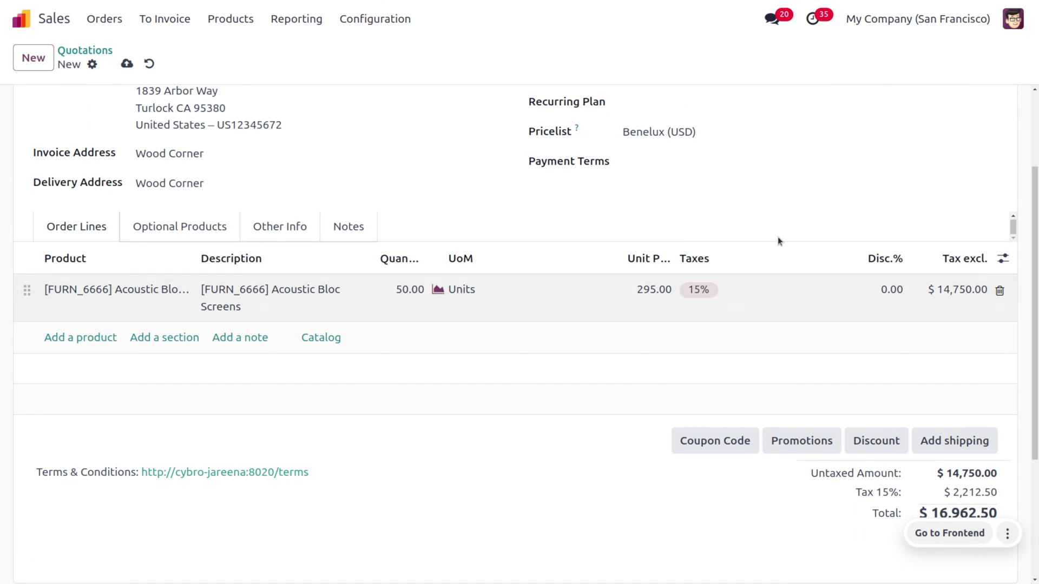
{"action": "scroll", "coordinate": [643, 306], "scroll_direction": "down", "scroll_amount": 1}
{"action": "scroll", "coordinate": [643, 310], "scroll_direction": "down", "scroll_amount": 3}
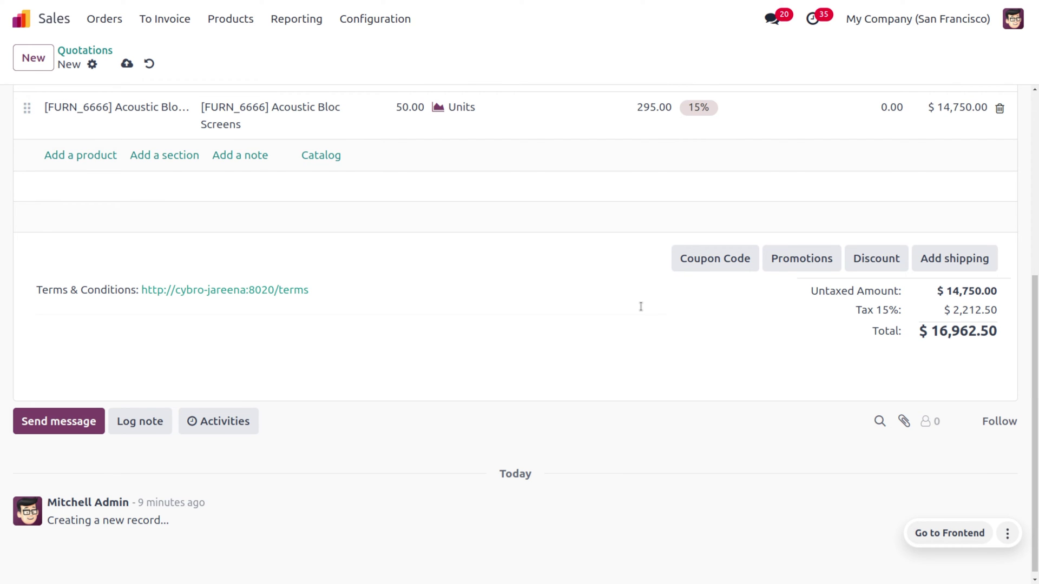
{"action": "scroll", "coordinate": [640, 306], "scroll_direction": "up", "scroll_amount": 7}
{"action": "left_click", "coordinate": [127, 64]}
{"action": "left_click", "coordinate": [147, 105]}
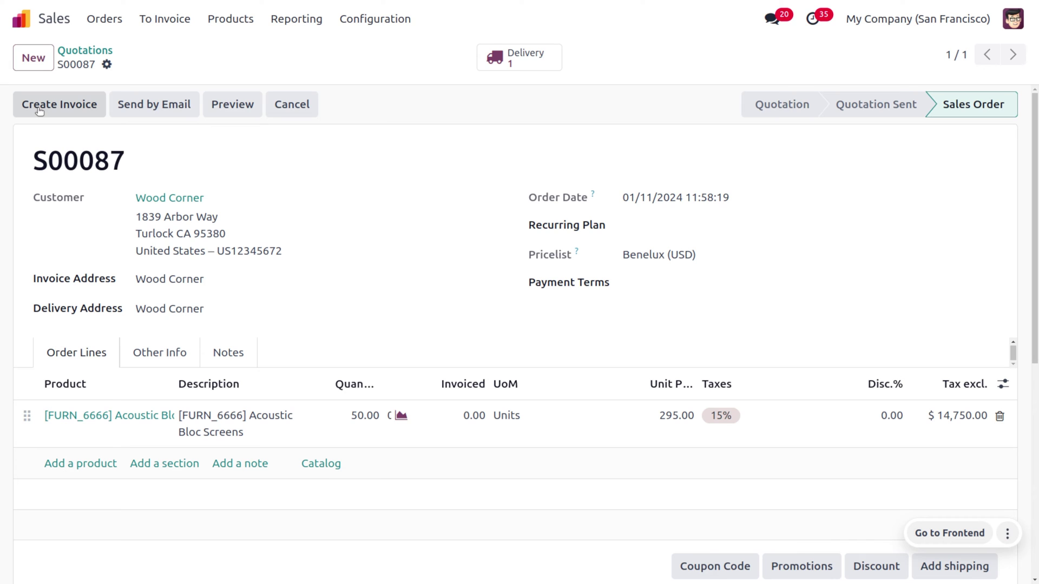
Create a draft invoice for a 50% percentage down payment on S00087
{"action": "left_click", "coordinate": [39, 111]}
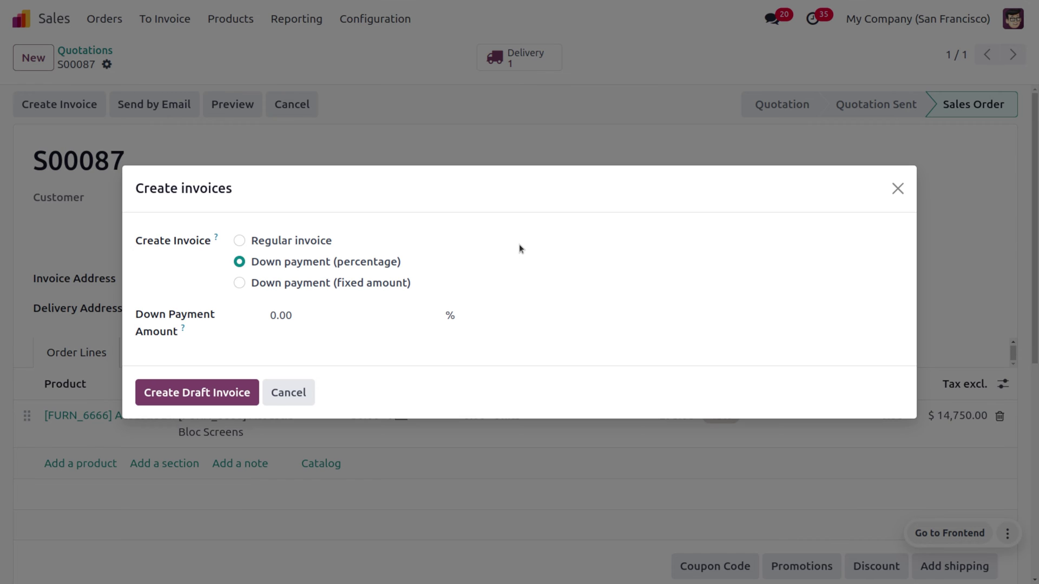
{"action": "left_click", "coordinate": [331, 313]}
{"action": "key", "text": "BackSpace"}
{"action": "type", "text": "50"}
{"action": "left_click", "coordinate": [204, 401]}
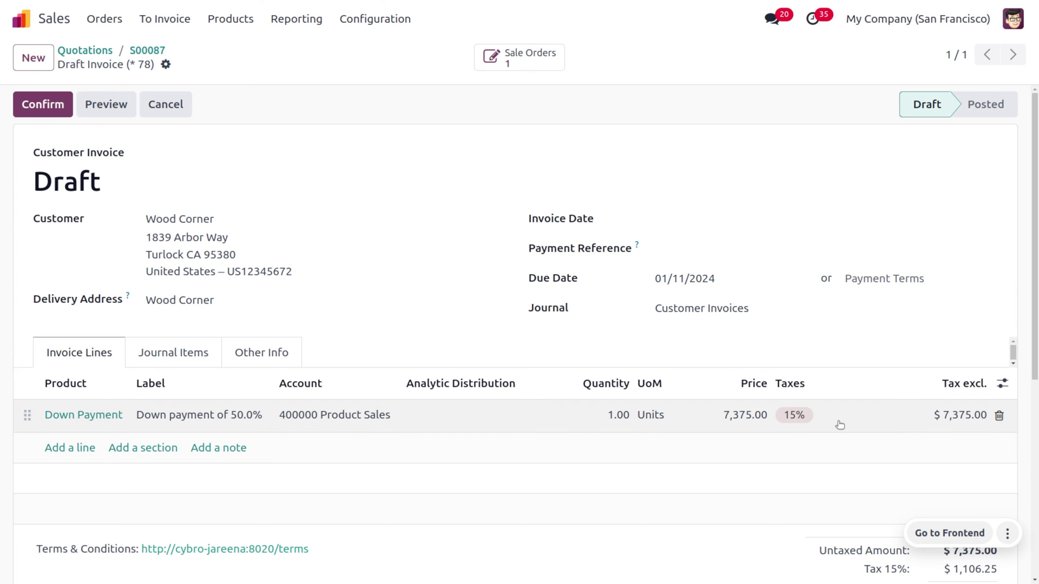
Review the $8,481.25 invoice total and show its journal items
{"action": "scroll", "coordinate": [839, 424], "scroll_direction": "down", "scroll_amount": 2}
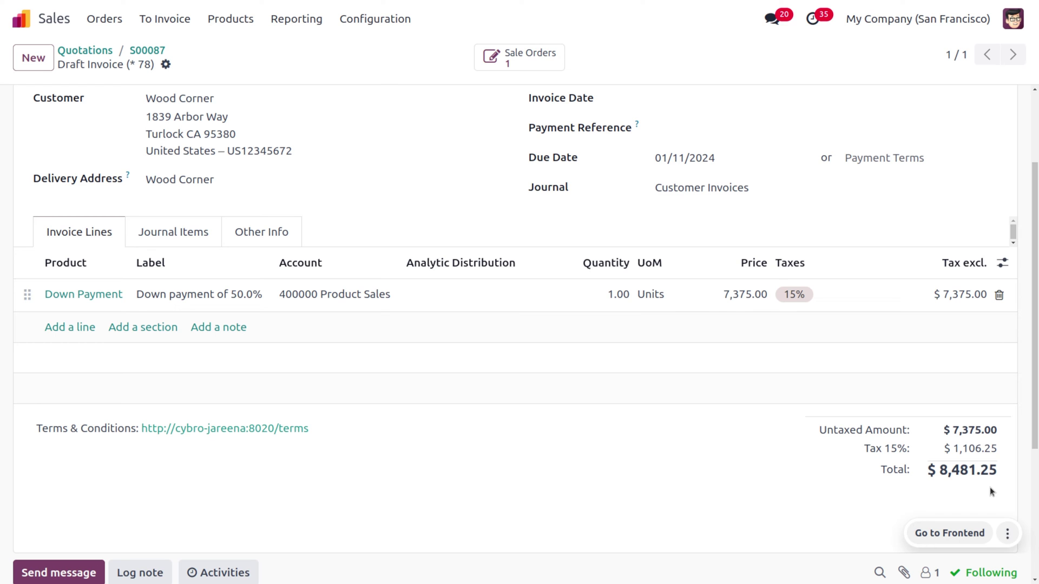
{"action": "scroll", "coordinate": [680, 363], "scroll_direction": "up", "scroll_amount": 2}
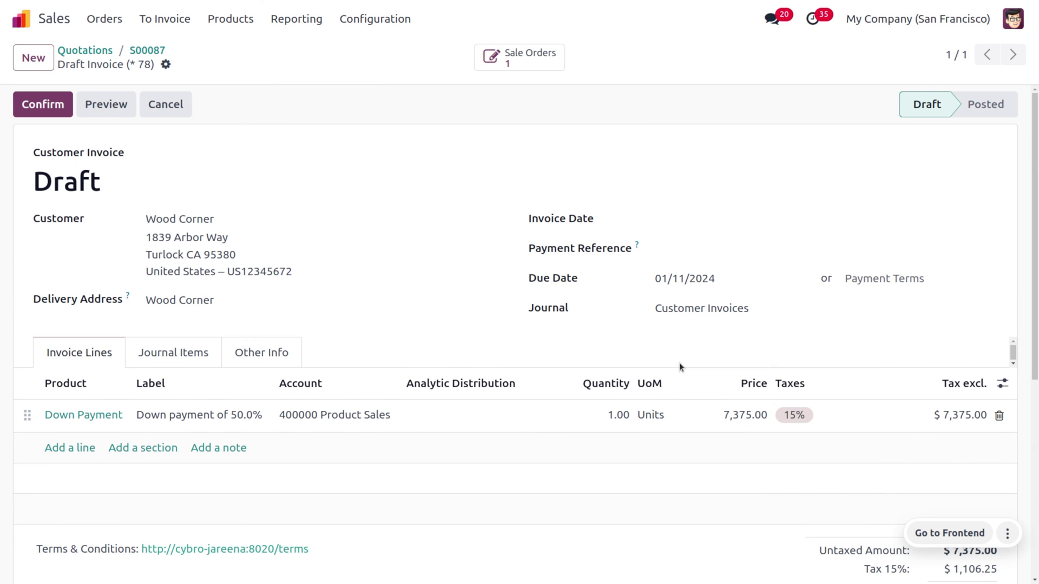
{"action": "left_click", "coordinate": [199, 353]}
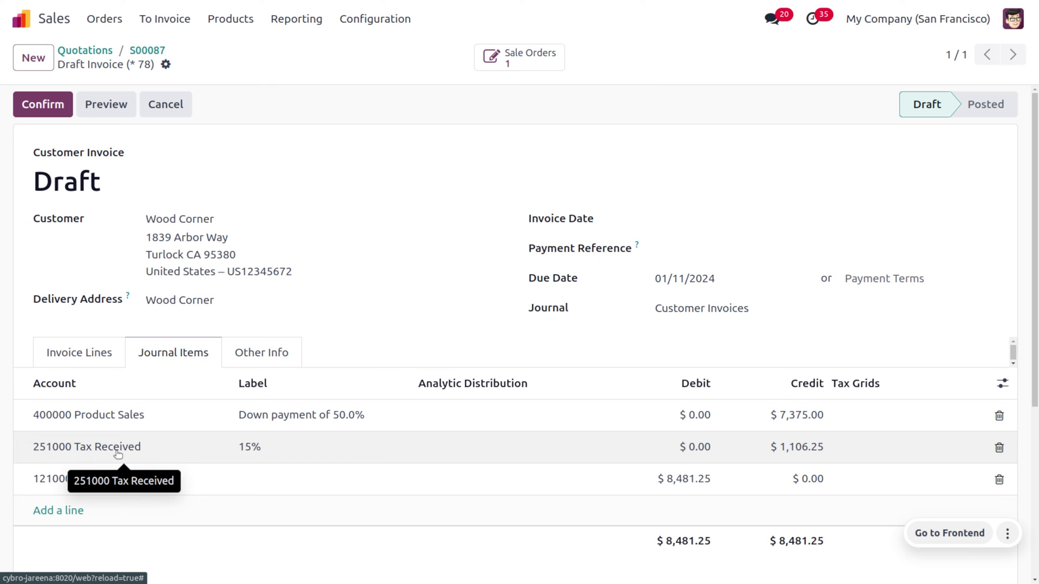
Inspect the 400000 Product Sales account, then post the down-payment invoice as INV/2024/00015
{"action": "left_click", "coordinate": [127, 422]}
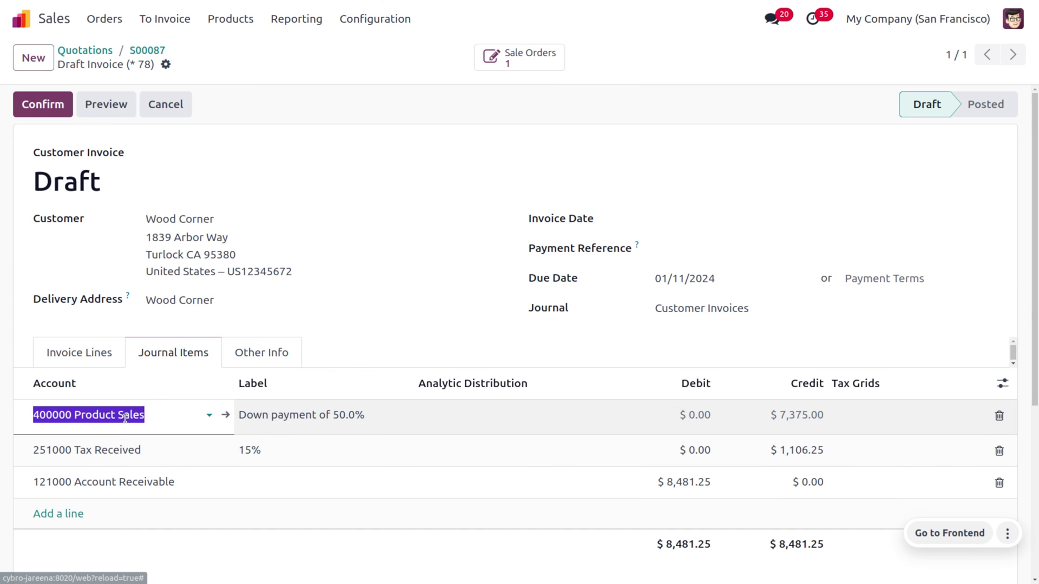
{"action": "left_click", "coordinate": [224, 416]}
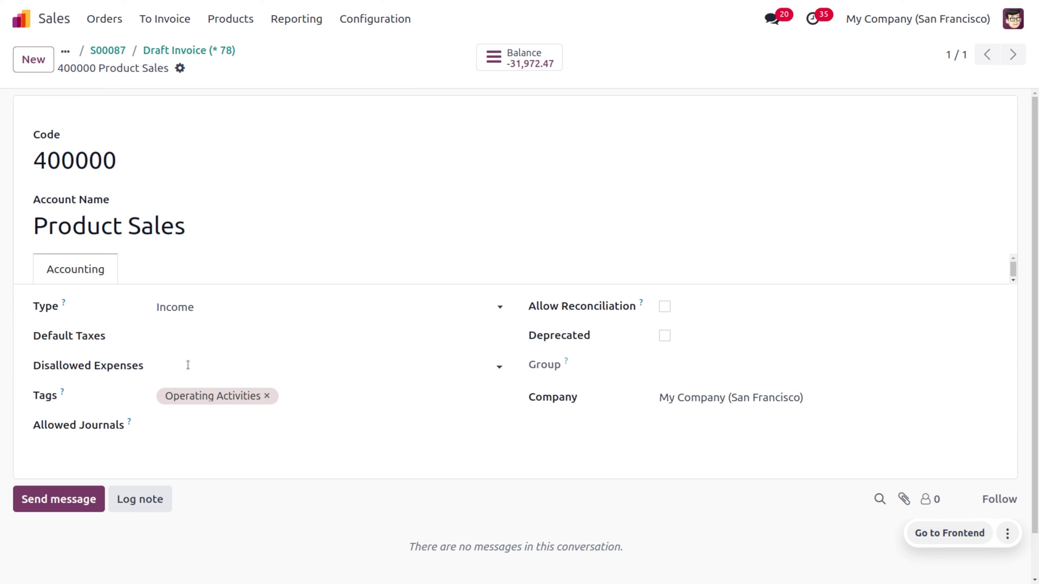
{"action": "left_click", "coordinate": [150, 51]}
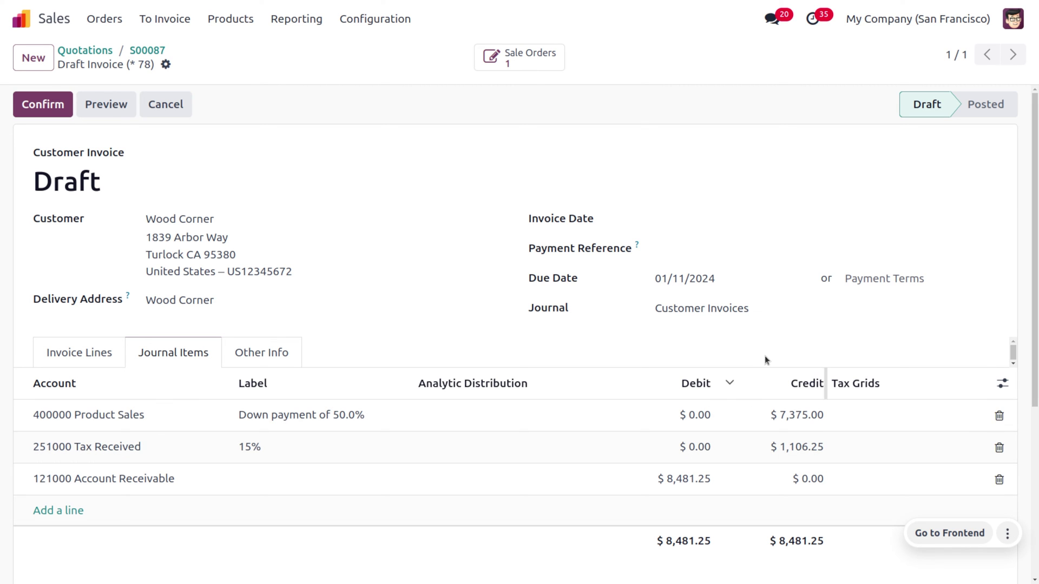
{"action": "left_click", "coordinate": [44, 104]}
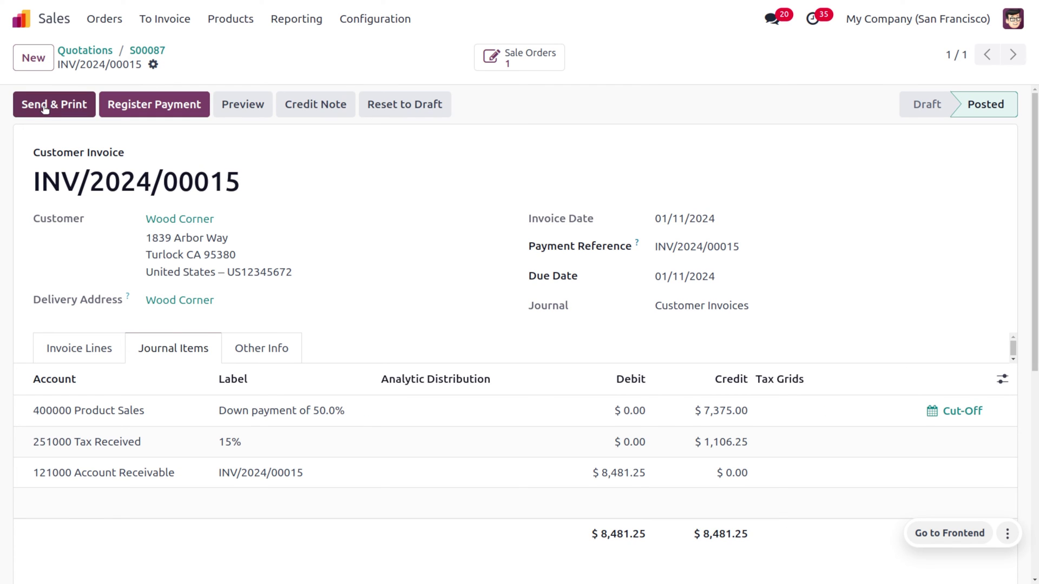
Register the $8,481.25 Bank payment for INV/2024/00015
{"action": "left_click", "coordinate": [134, 103]}
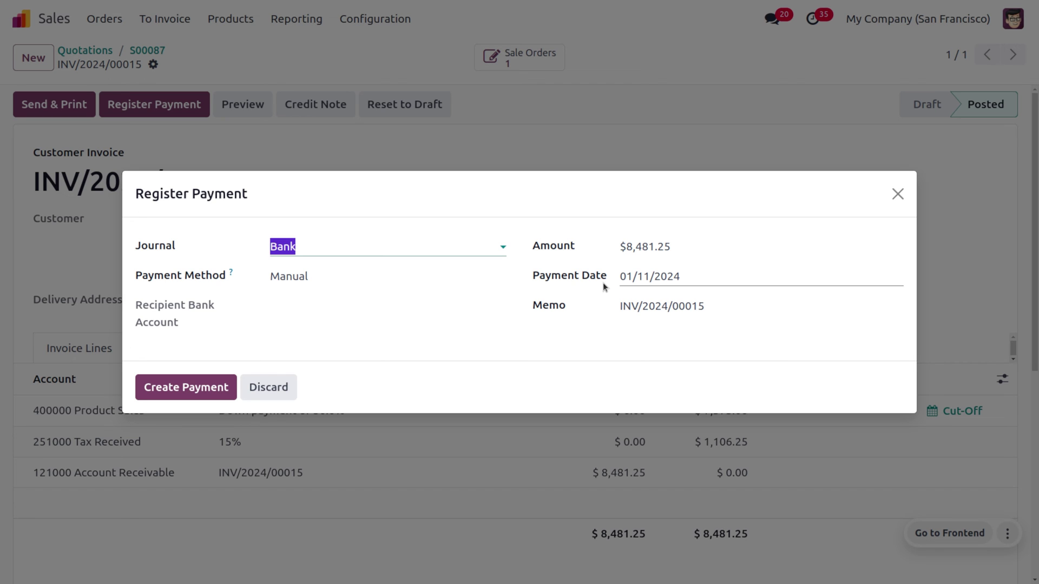
{"action": "left_click", "coordinate": [195, 388]}
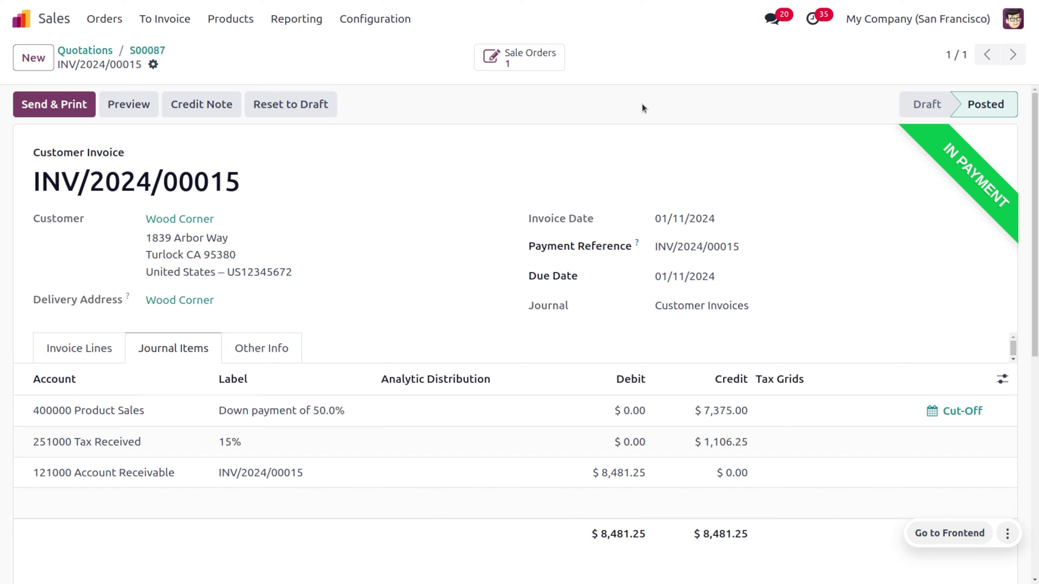
Check the invoice lines, then return to S00087 and review its Down Payment line
{"action": "left_click", "coordinate": [89, 353]}
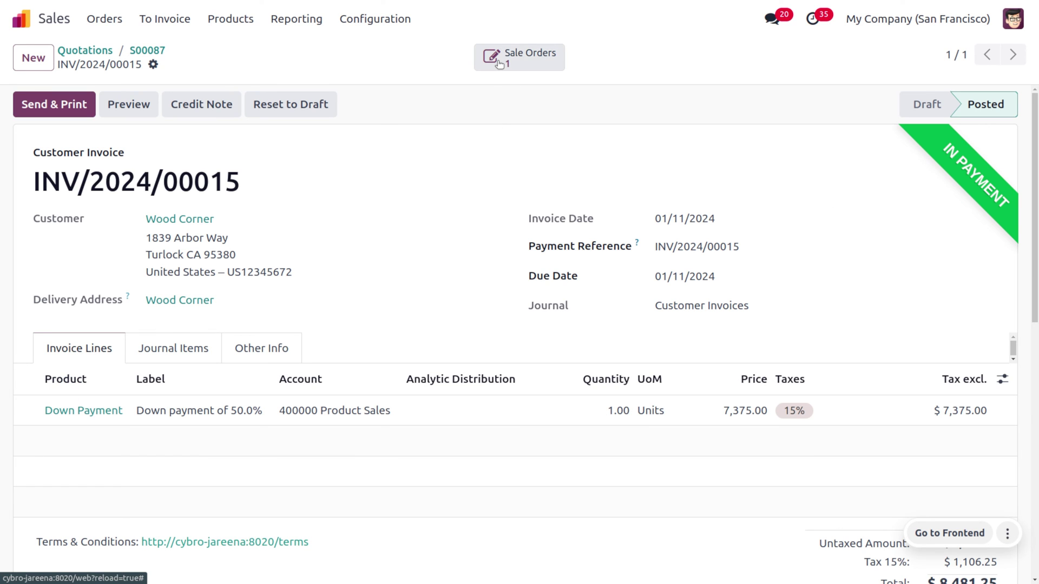
{"action": "left_click", "coordinate": [498, 60]}
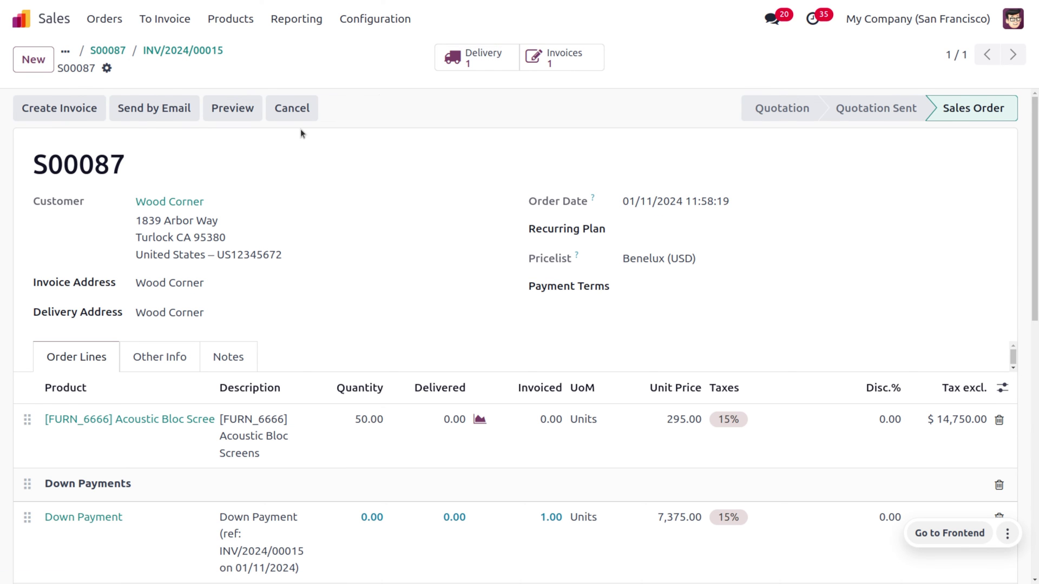
{"action": "scroll", "coordinate": [135, 382], "scroll_direction": "down", "scroll_amount": 3}
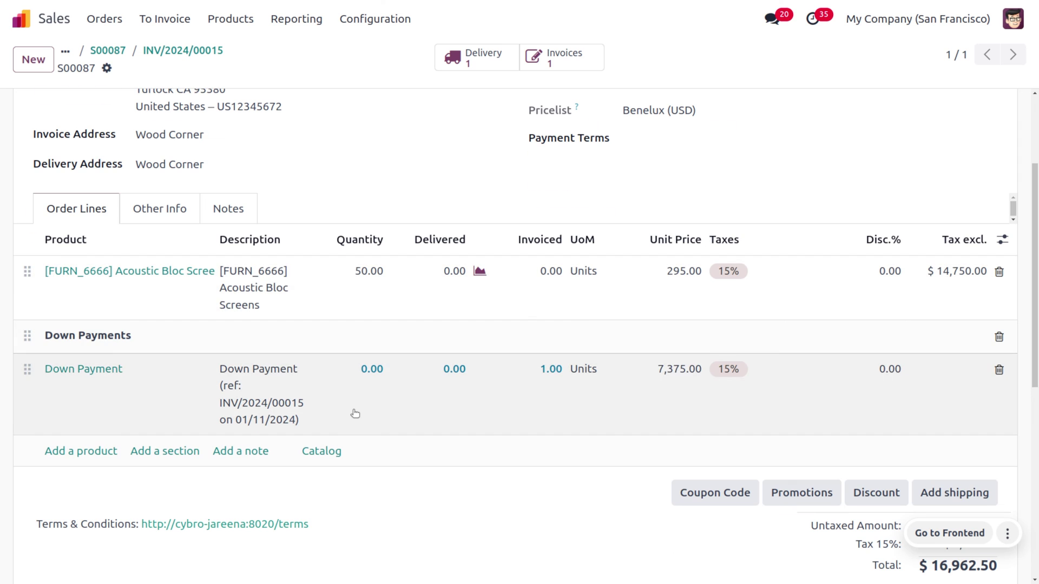
{"action": "scroll", "coordinate": [352, 411], "scroll_direction": "up", "scroll_amount": 3}
{"action": "scroll", "coordinate": [353, 413], "scroll_direction": "down", "scroll_amount": 5}
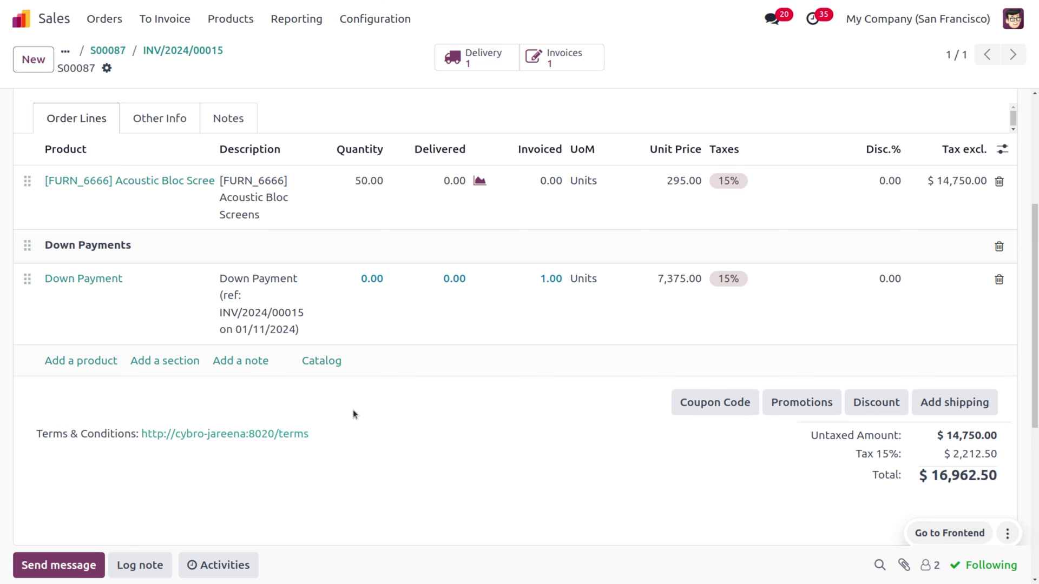
{"action": "scroll", "coordinate": [353, 410], "scroll_direction": "up", "scroll_amount": 4}
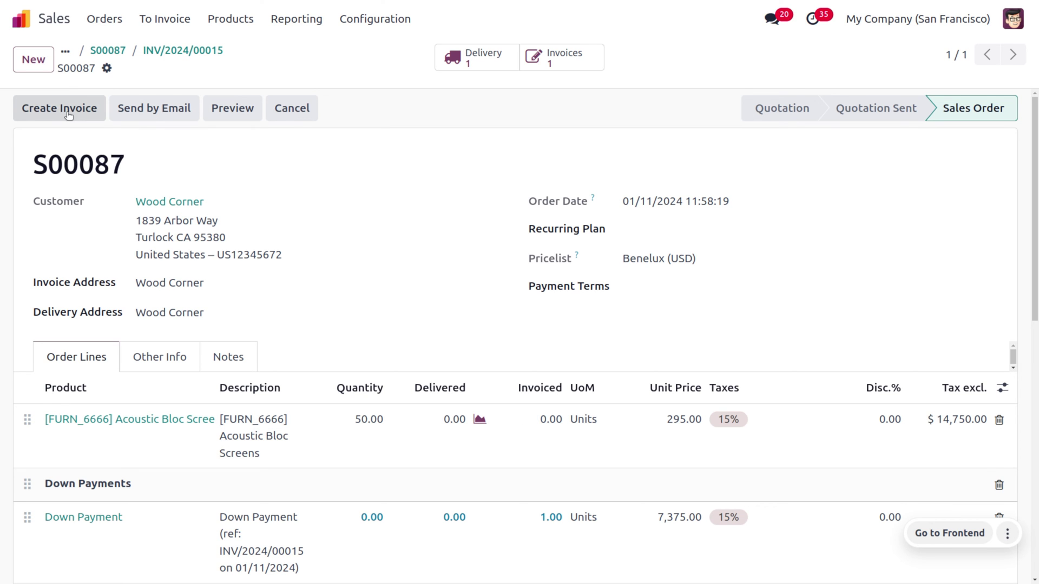
Create a draft invoice for a fixed $5,000 down payment on S00087
{"action": "left_click", "coordinate": [63, 110]}
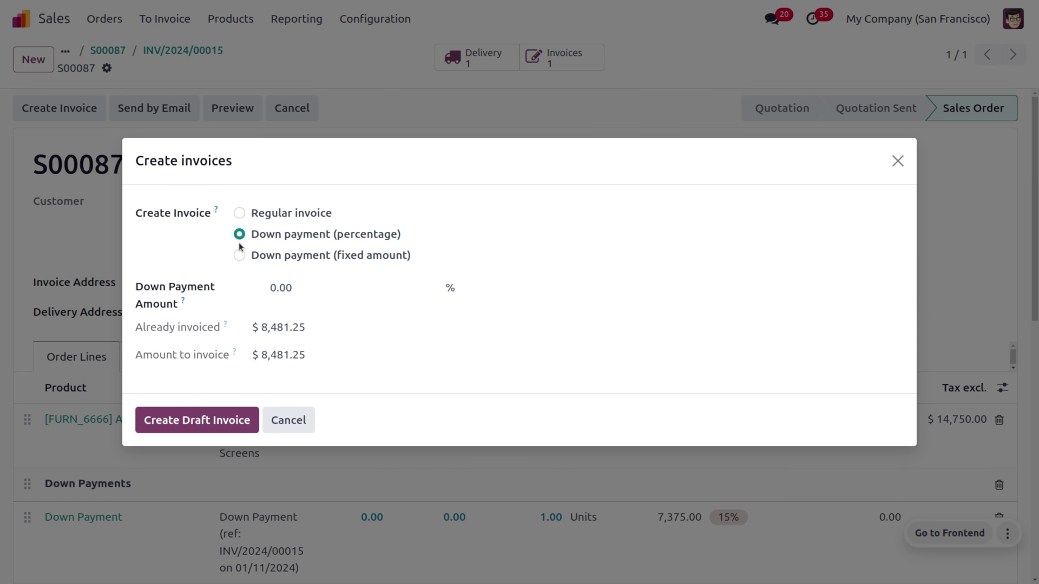
{"action": "left_click", "coordinate": [295, 259]}
{"action": "left_click", "coordinate": [328, 285]}
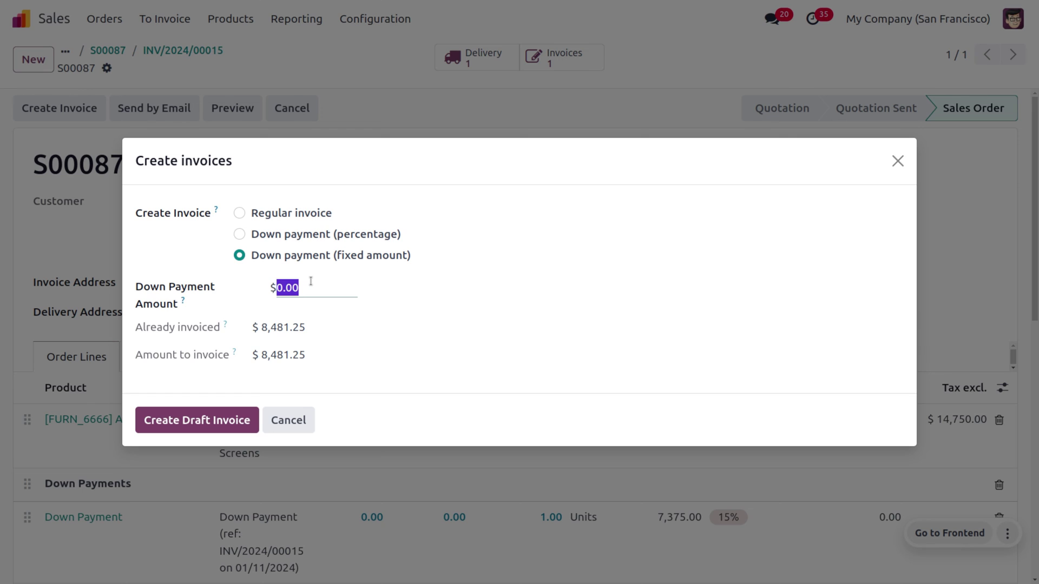
{"action": "key", "text": "BackSpace"}
{"action": "type", "text": "5000"}
{"action": "left_click", "coordinate": [201, 422]}
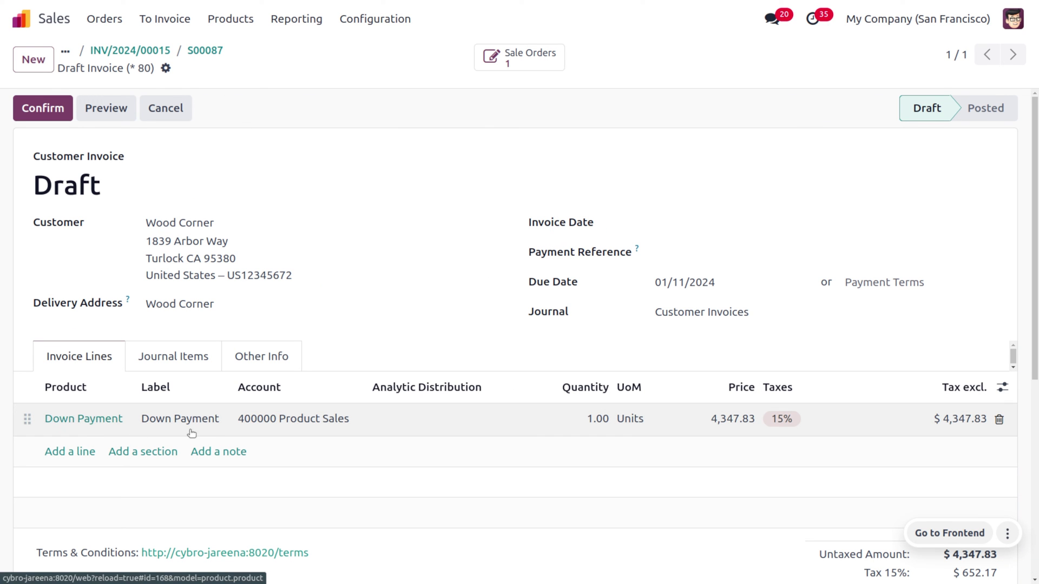
Post the $5,000 draft down-payment invoice as INV/2024/00016
{"action": "scroll", "coordinate": [704, 299], "scroll_direction": "down", "scroll_amount": 3}
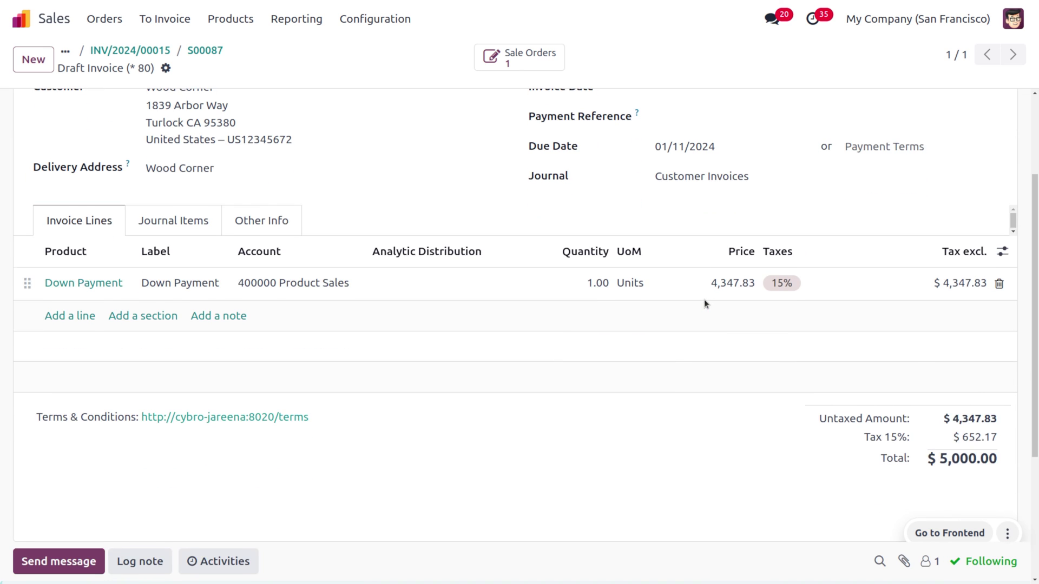
{"action": "scroll", "coordinate": [703, 299], "scroll_direction": "up", "scroll_amount": 2}
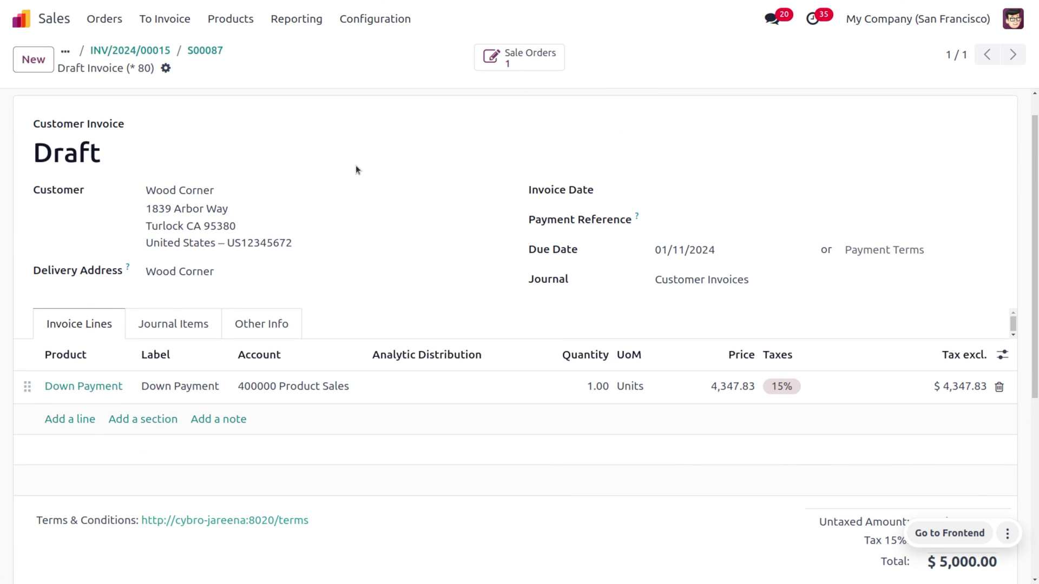
{"action": "scroll", "coordinate": [311, 232], "scroll_direction": "up", "scroll_amount": 1}
{"action": "left_click", "coordinate": [44, 114]}
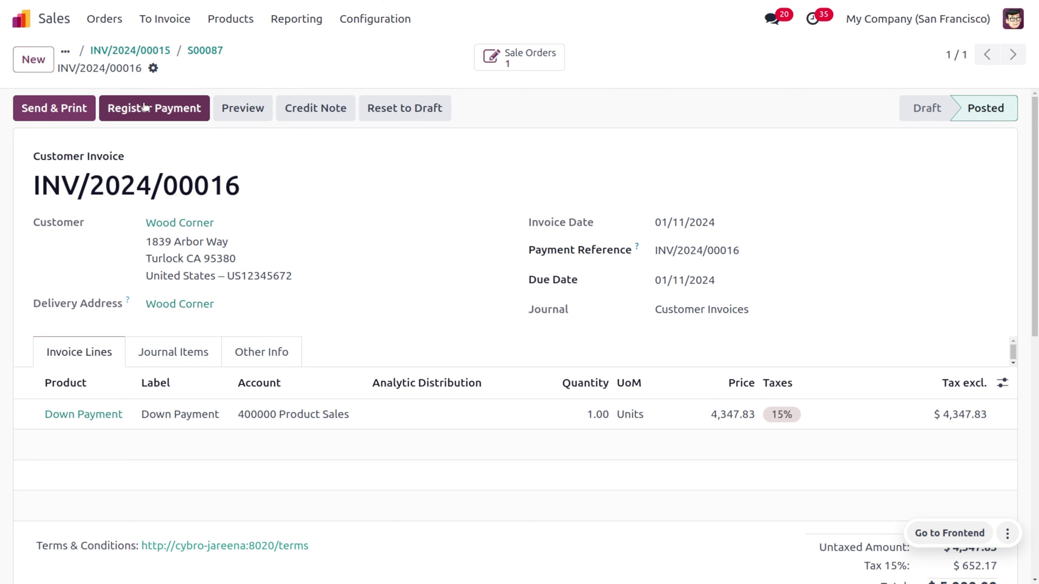
Register the $5,000.00 bank payment and return to S00087, now listing two invoices
{"action": "left_click", "coordinate": [145, 107]}
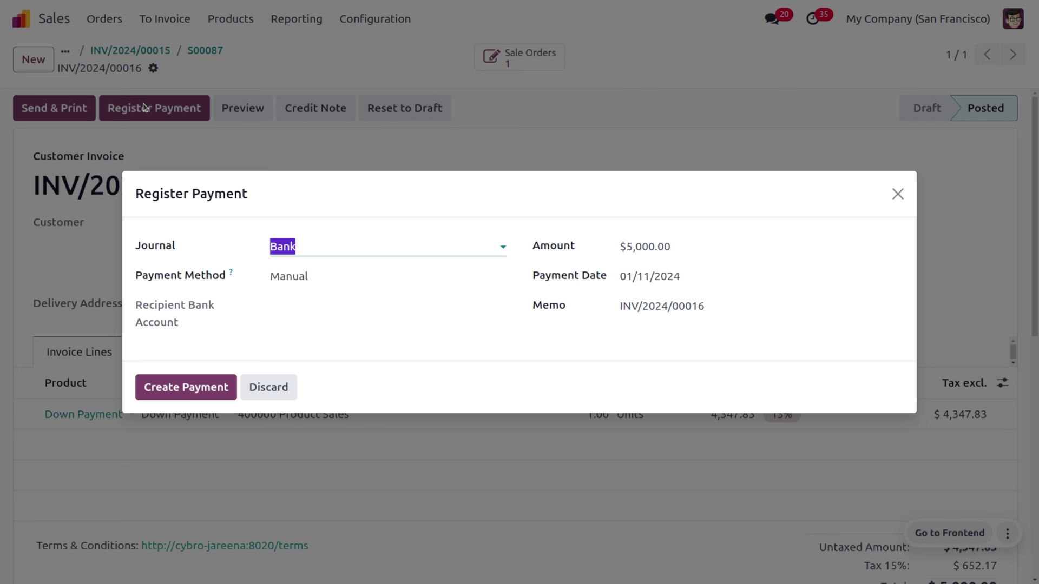
{"action": "left_click", "coordinate": [198, 383]}
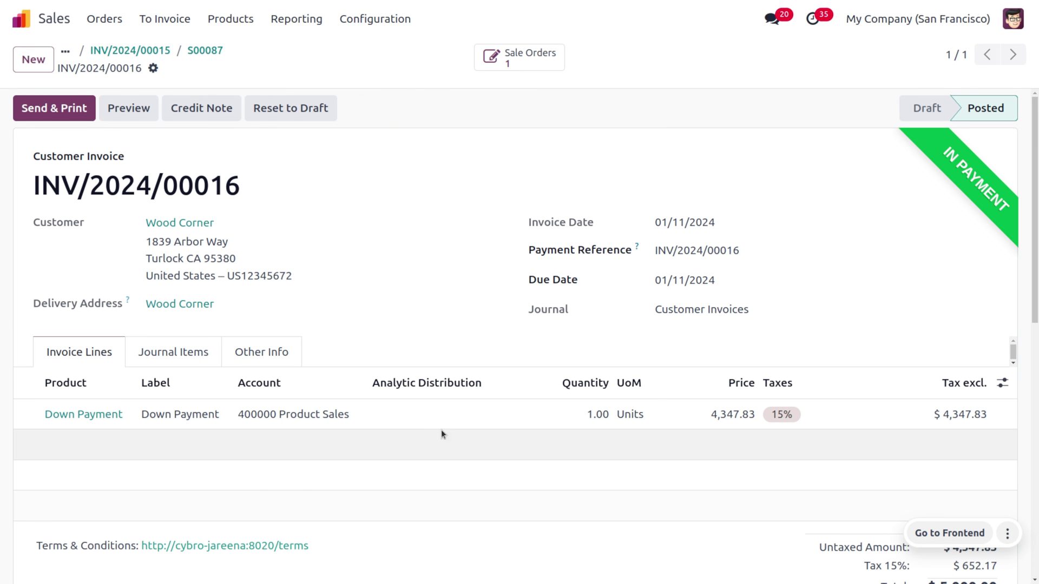
{"action": "scroll", "coordinate": [659, 415], "scroll_direction": "down", "scroll_amount": 5}
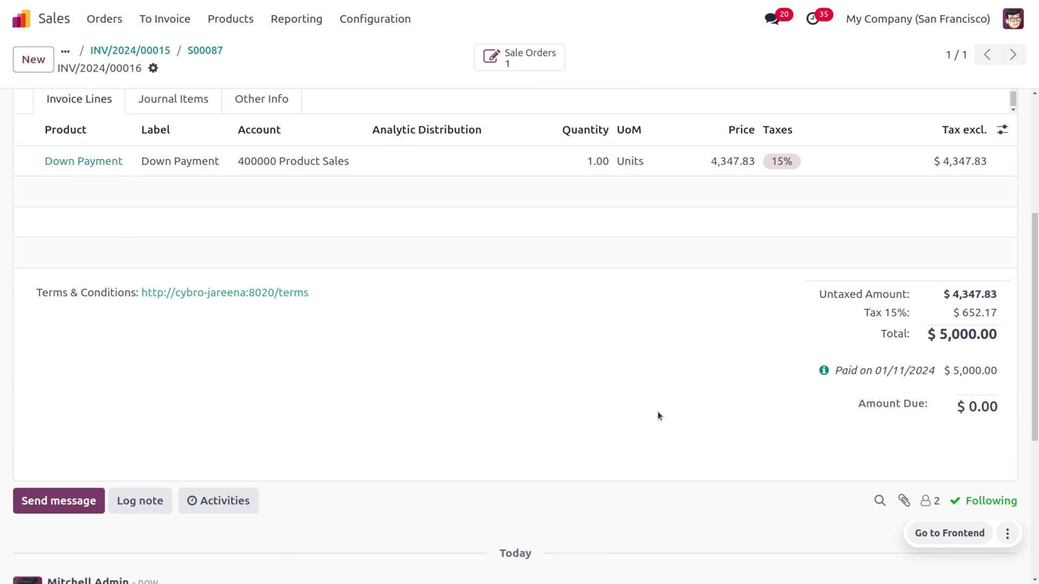
{"action": "scroll", "coordinate": [658, 414], "scroll_direction": "up", "scroll_amount": 5}
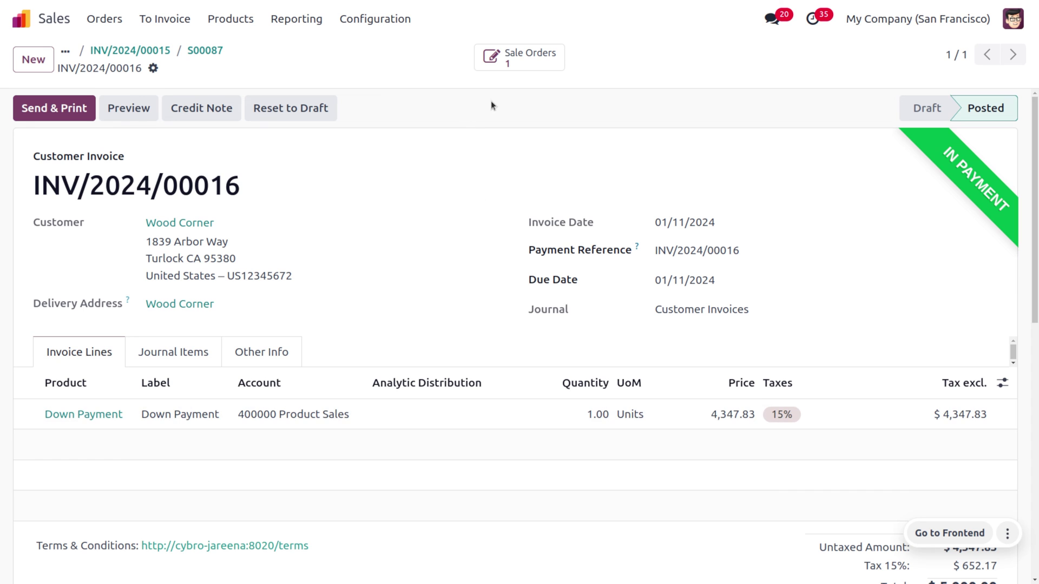
{"action": "left_click", "coordinate": [539, 54]}
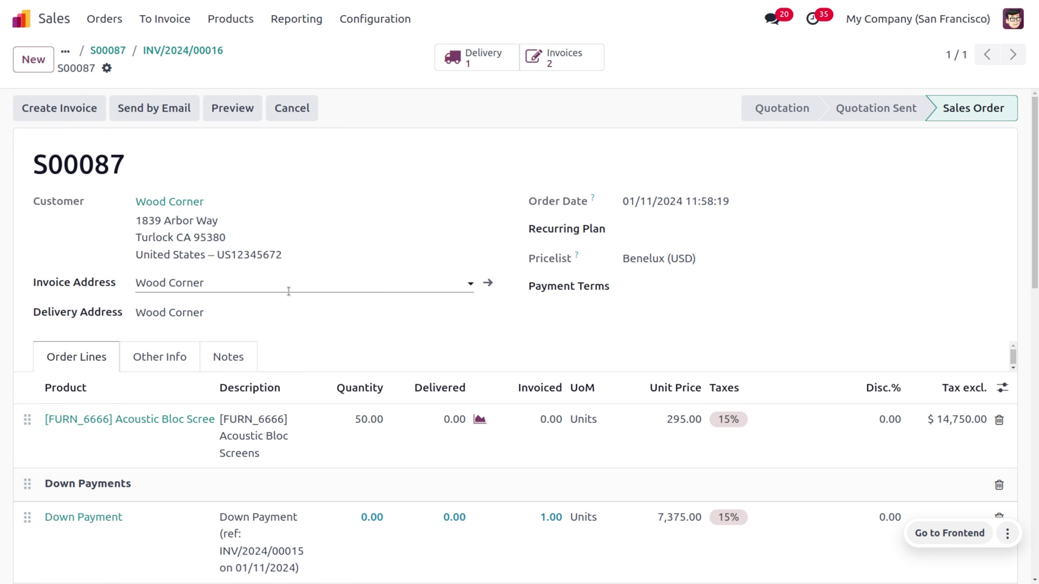
Review S00087's down-payment lines for INV/2024/00015 and INV/2024/00016, then open delivery WH/OUT/00042
{"action": "scroll", "coordinate": [289, 292], "scroll_direction": "down", "scroll_amount": 4}
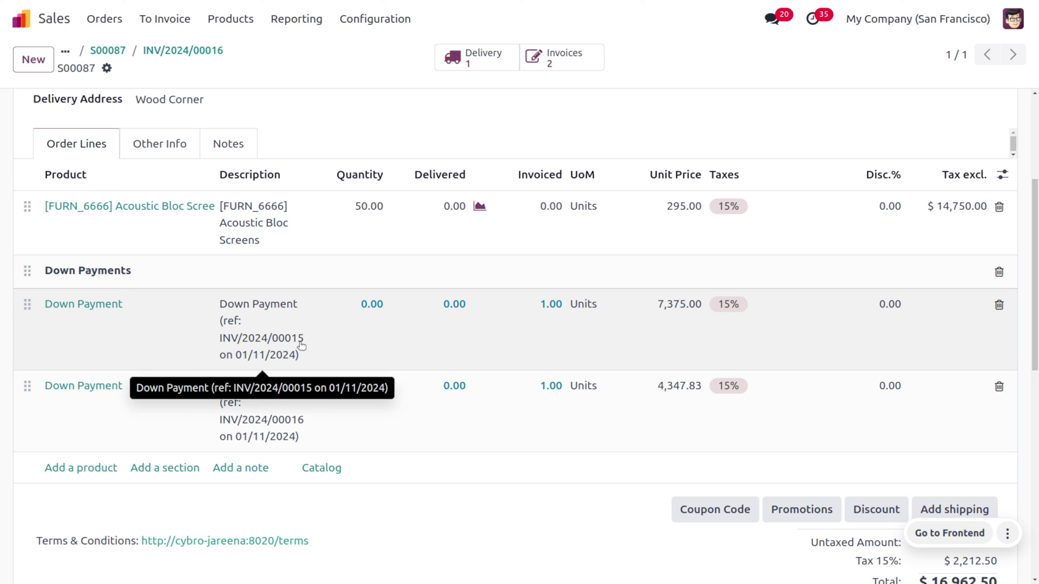
{"action": "scroll", "coordinate": [458, 352], "scroll_direction": "down", "scroll_amount": 3}
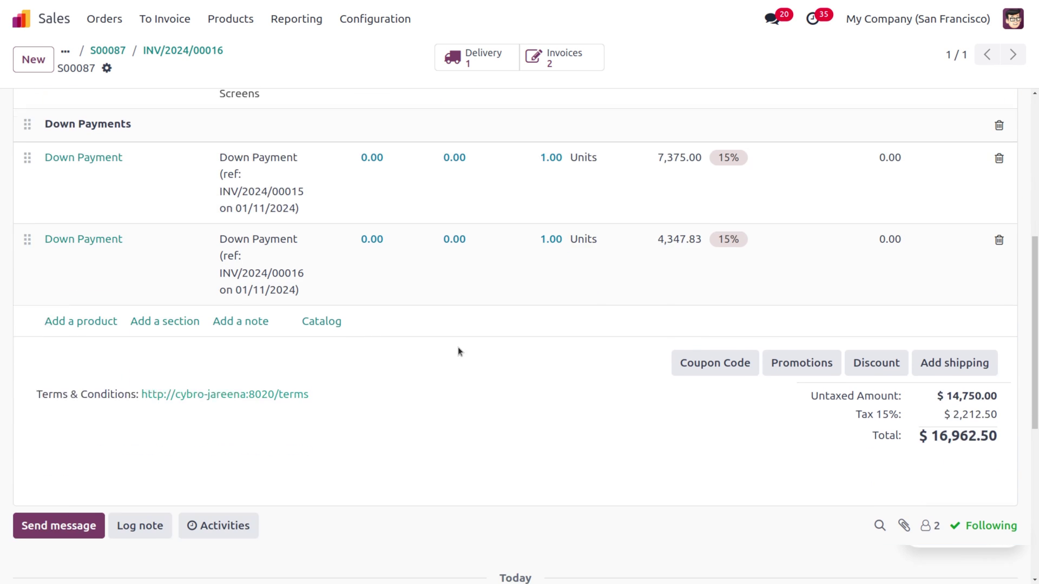
{"action": "scroll", "coordinate": [458, 352], "scroll_direction": "up", "scroll_amount": 6}
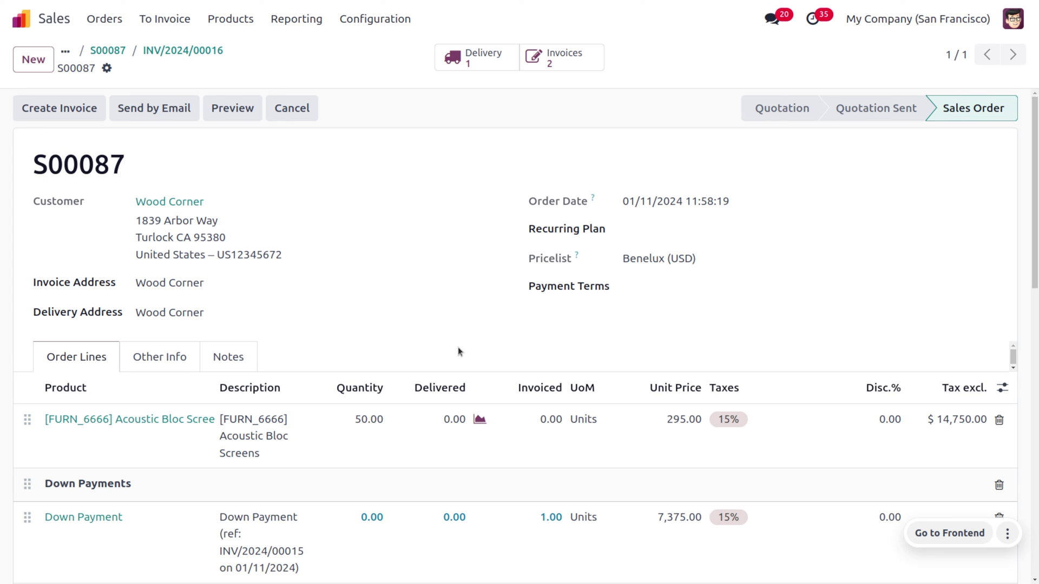
{"action": "left_click", "coordinate": [470, 56]}
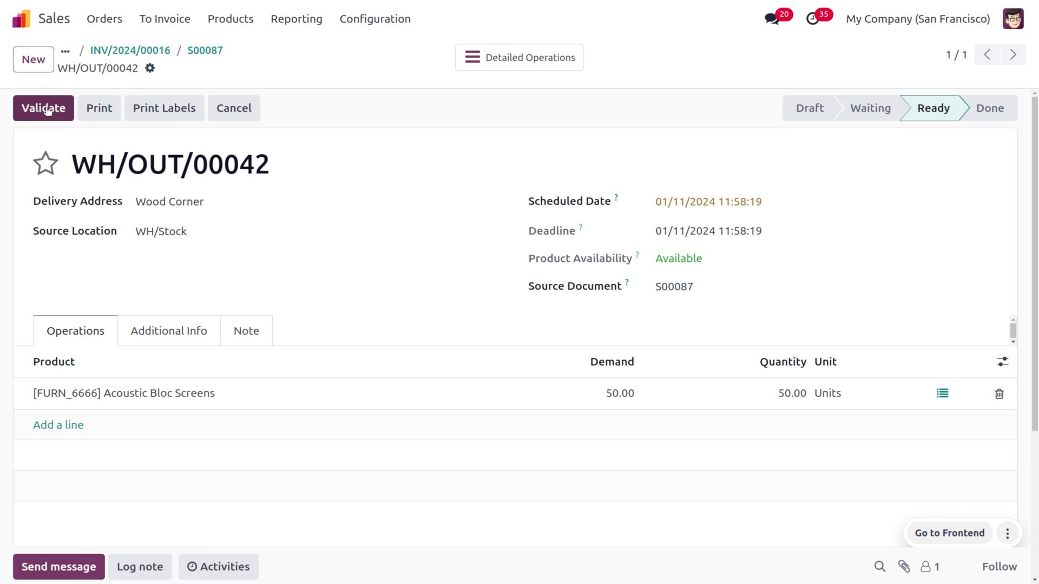
Validate delivery WH/OUT/00042 of 50 Acoustic Bloc Screens and start invoicing S00087
{"action": "left_click", "coordinate": [47, 109]}
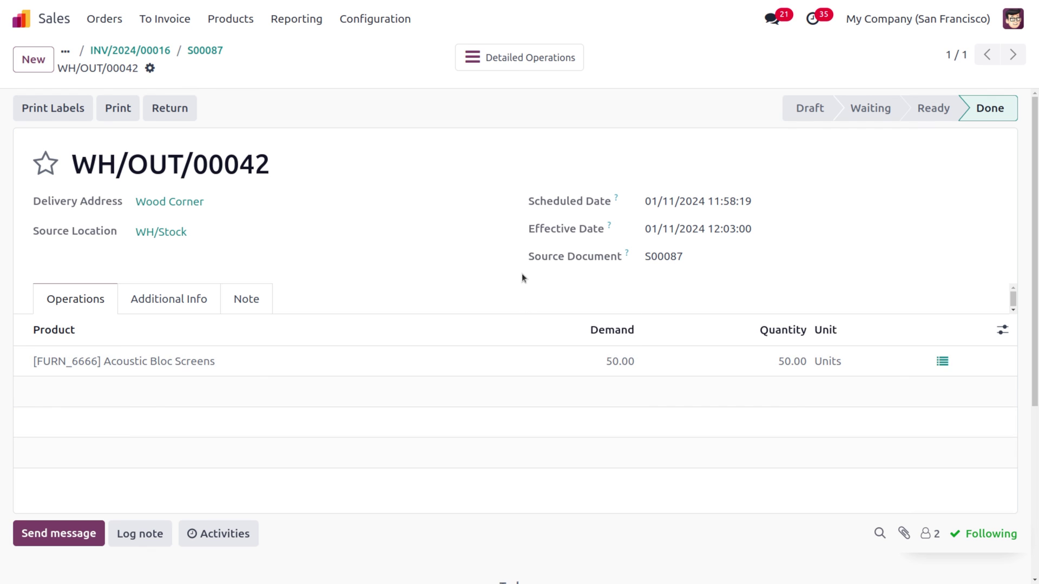
{"action": "left_click", "coordinate": [197, 51]}
{"action": "left_click", "coordinate": [55, 111]}
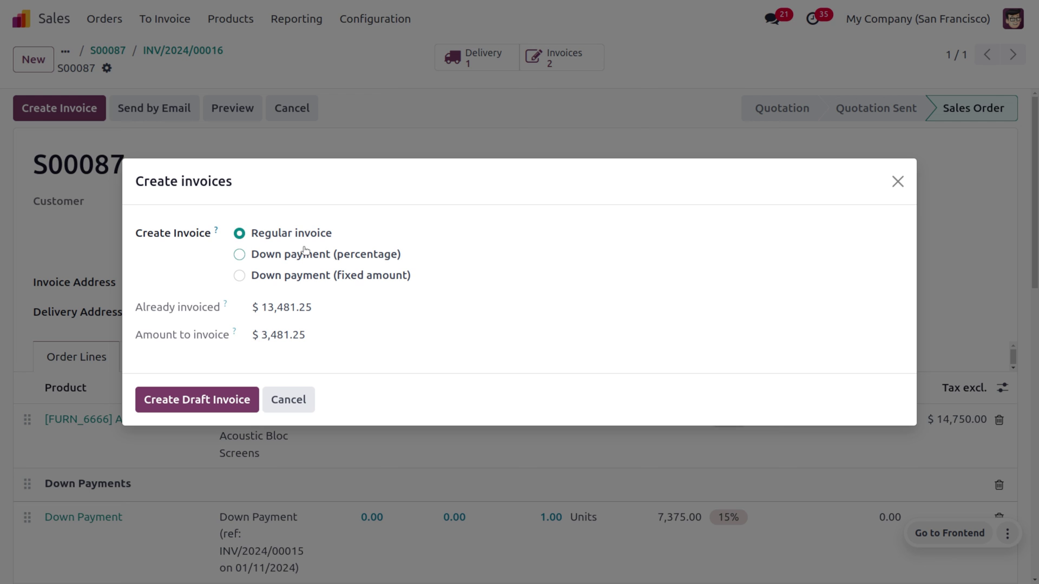
Create and post regular invoice INV/2024/00017 for the remaining $3,481.25 and register its payment
{"action": "left_click", "coordinate": [162, 401]}
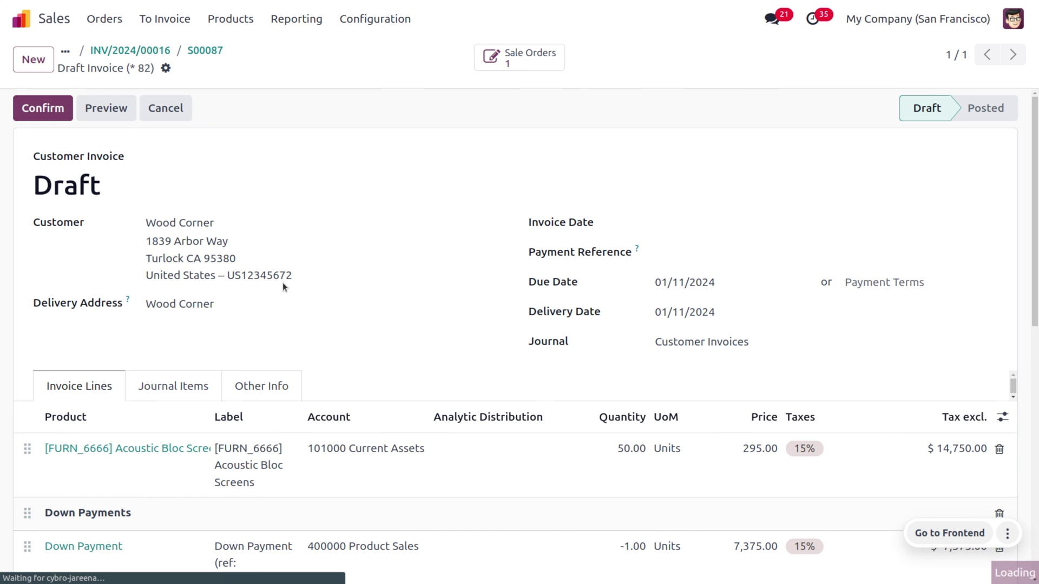
{"action": "left_click", "coordinate": [61, 115]}
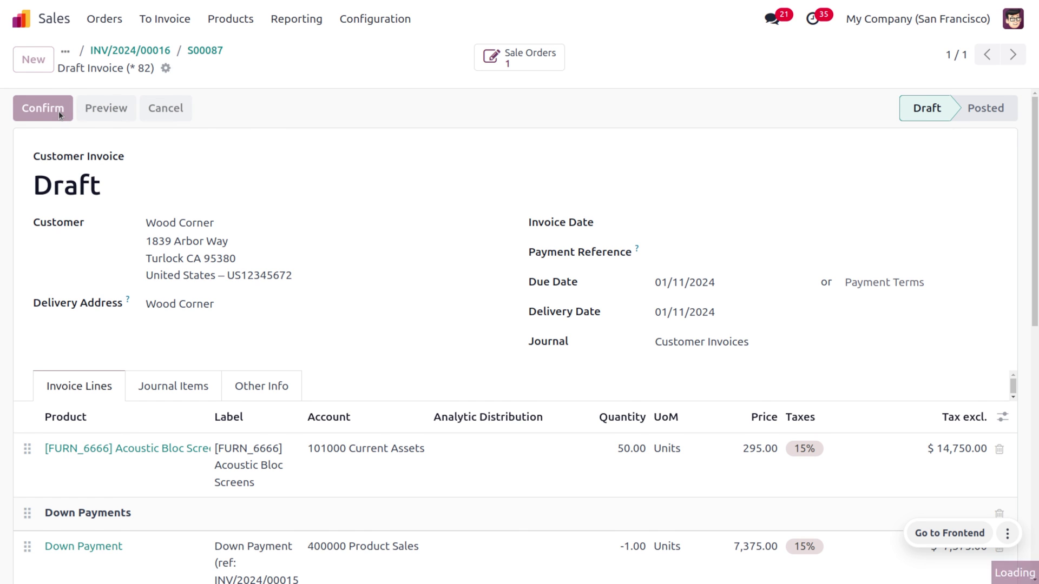
{"action": "left_click", "coordinate": [162, 107]}
{"action": "left_click", "coordinate": [158, 386]}
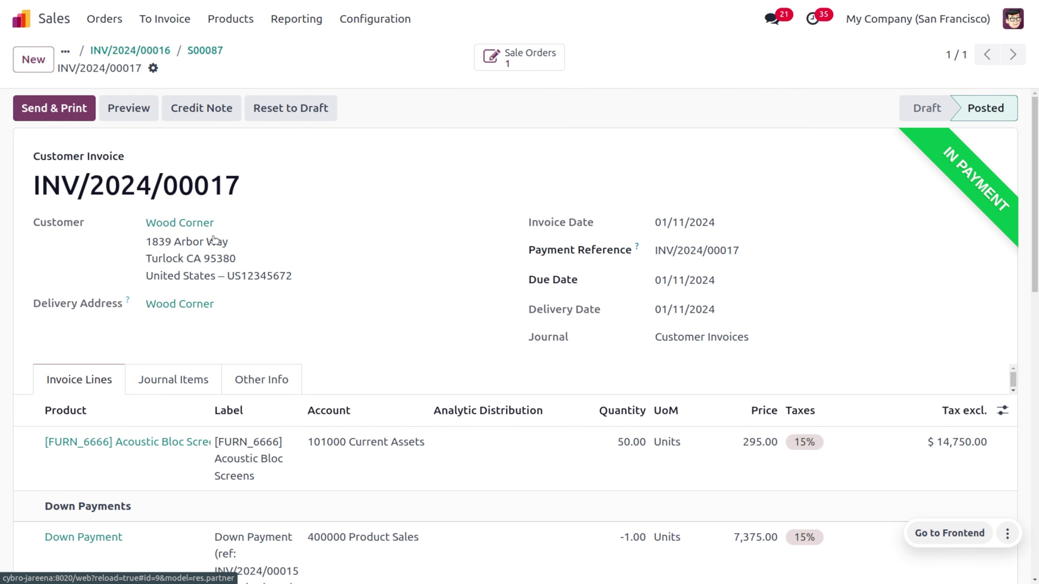
{"action": "scroll", "coordinate": [214, 239], "scroll_direction": "down", "scroll_amount": 7}
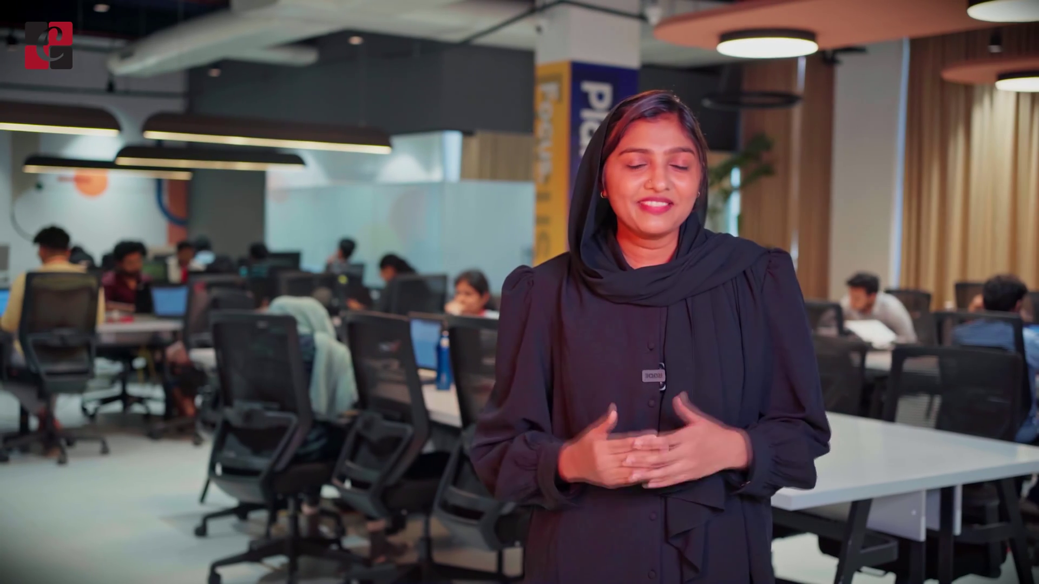